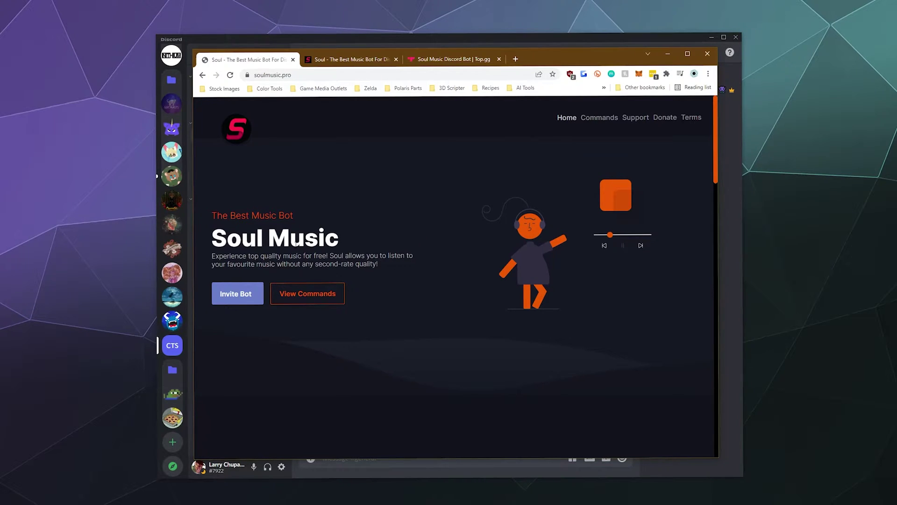
Scroll the soulmusic.pro homepage down to the Invite cards and back to the top.
scroll(374, 285, down, 5)
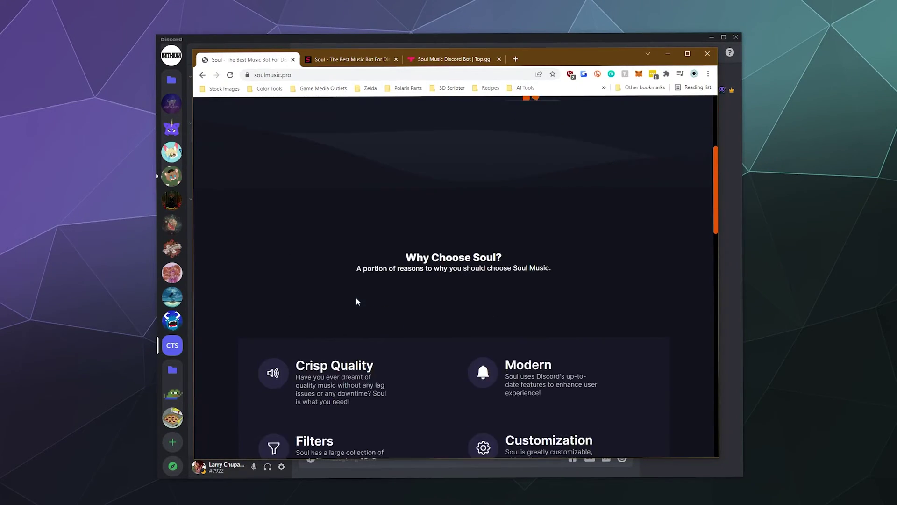
scroll(319, 187, down, 6)
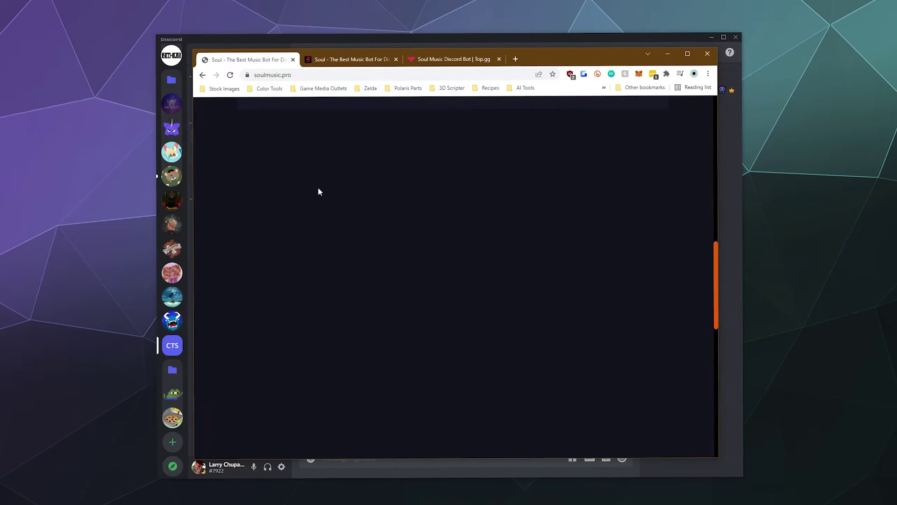
scroll(322, 206, up, 7)
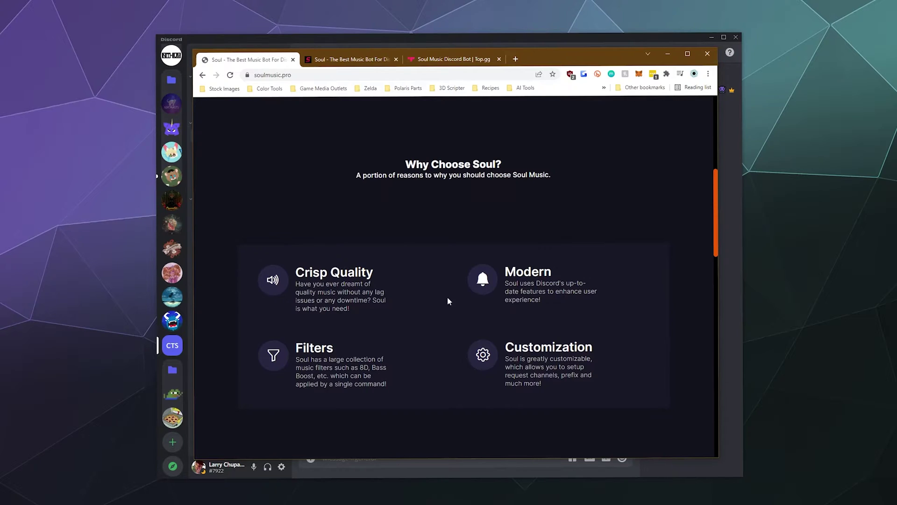
scroll(366, 262, down, 10)
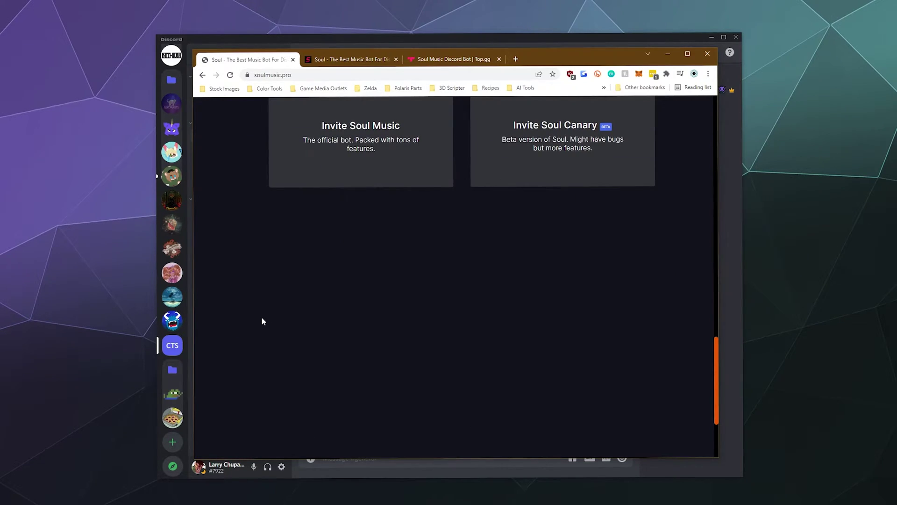
scroll(288, 253, up, 15)
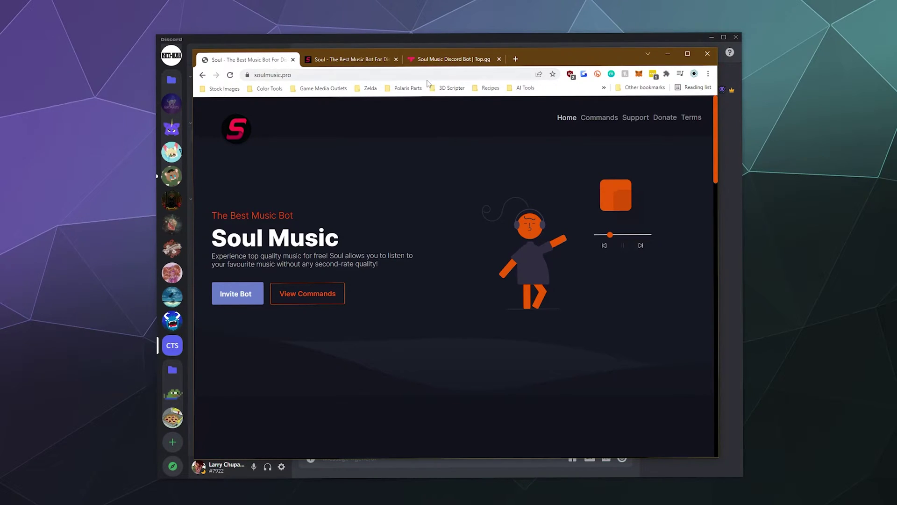
Check Soul Music's Top.gg listing (300,000 servers), then return to the soulmusic.pro homepage.
click(434, 61)
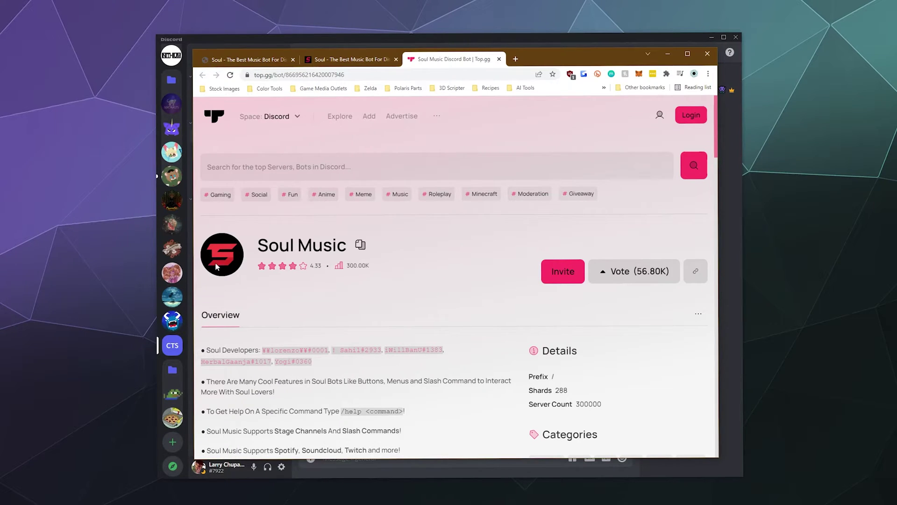
click(267, 65)
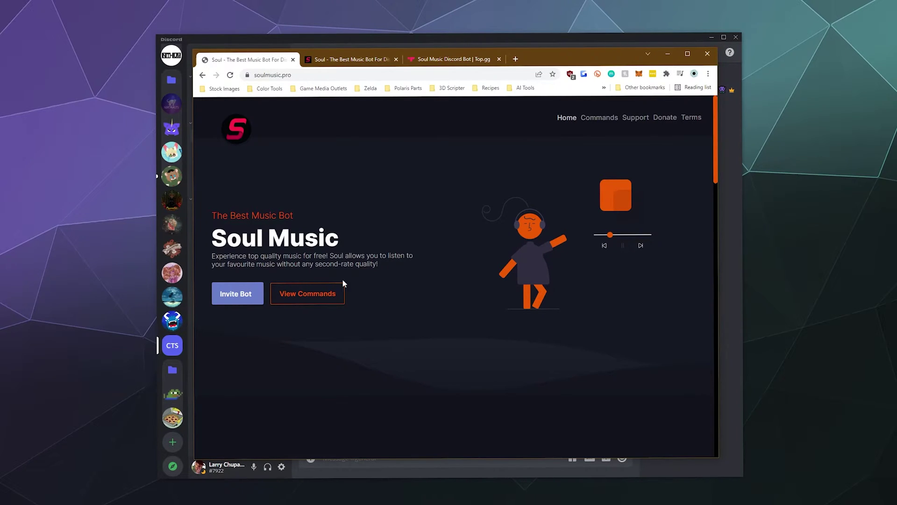
Browse the soulmusic.pro commands list, then bring Discord's #general channel back to the front.
click(353, 63)
scroll(297, 222, down, 6)
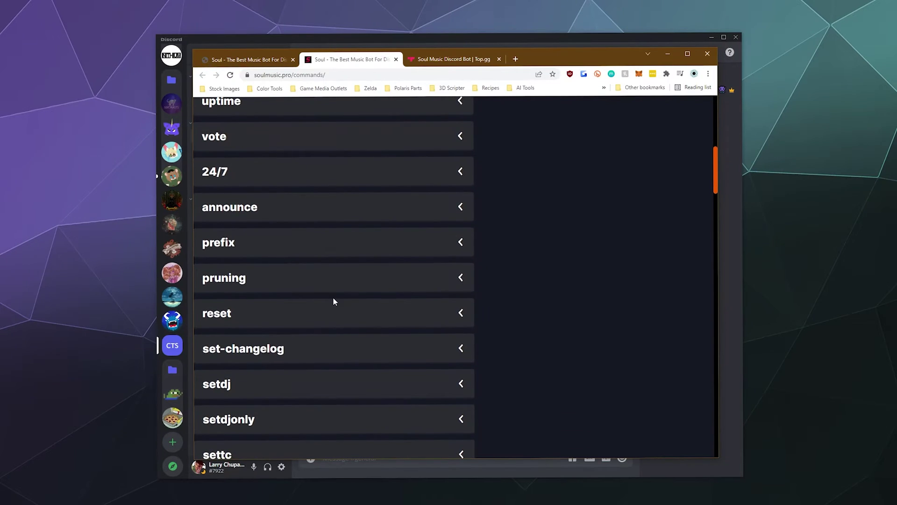
scroll(334, 301, down, 7)
scroll(330, 262, up, 15)
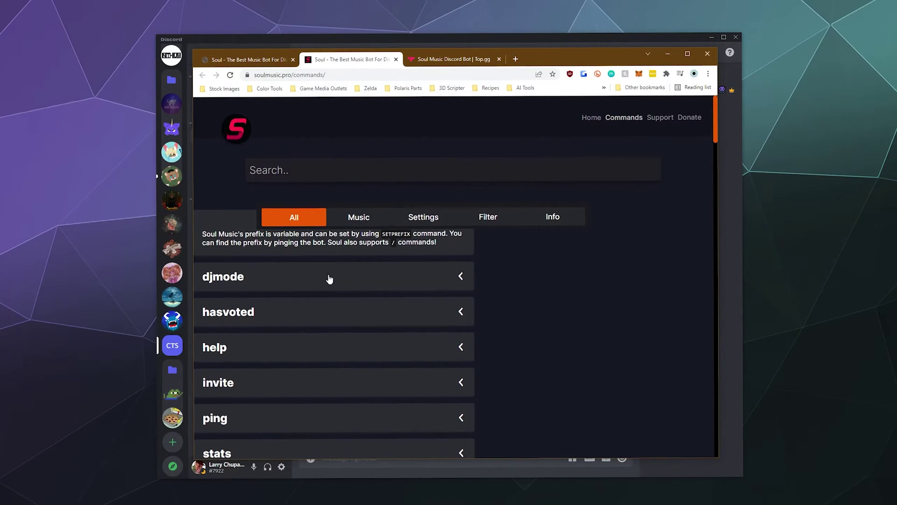
click(329, 469)
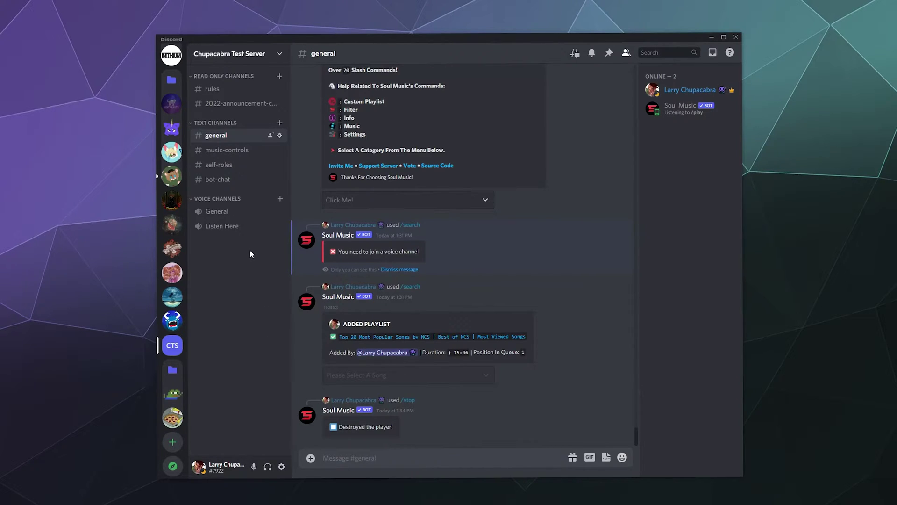
Join the General voice channel and send /help to get Soul Music's Help Panel.
click(245, 212)
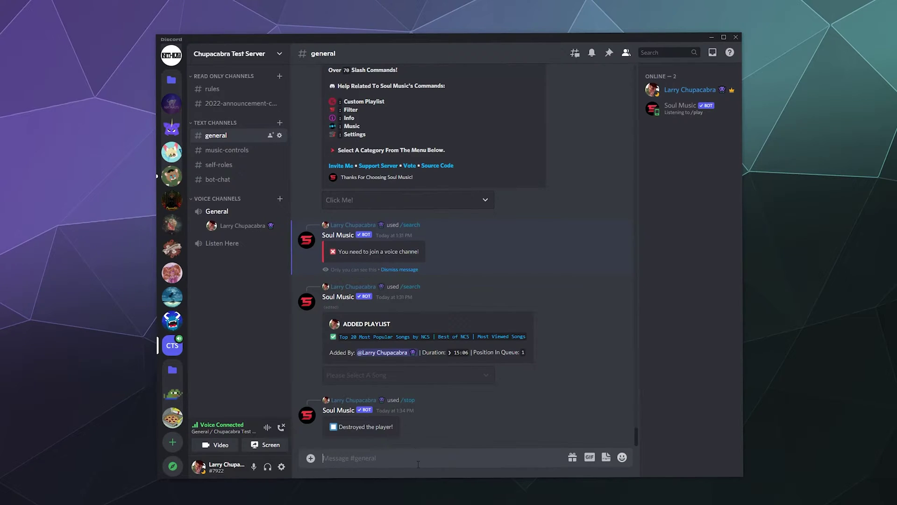
text(/help)
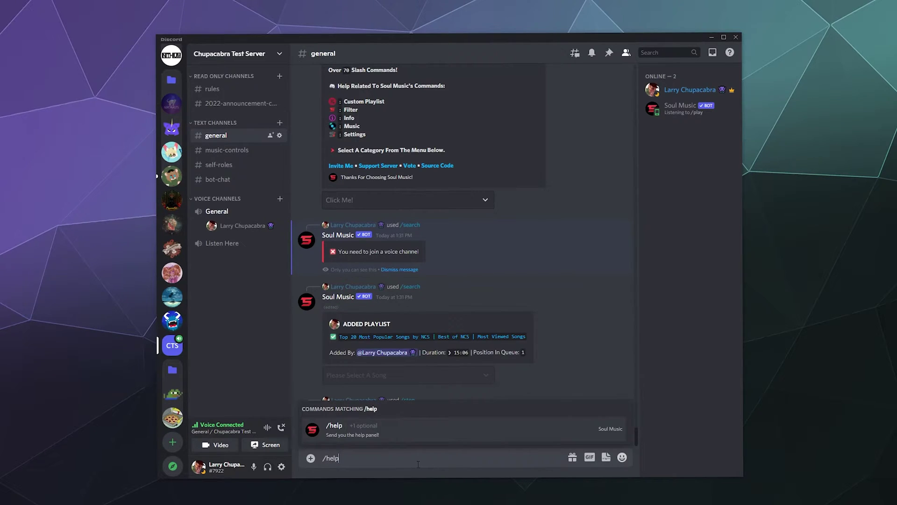
key(Return)
key(Return)
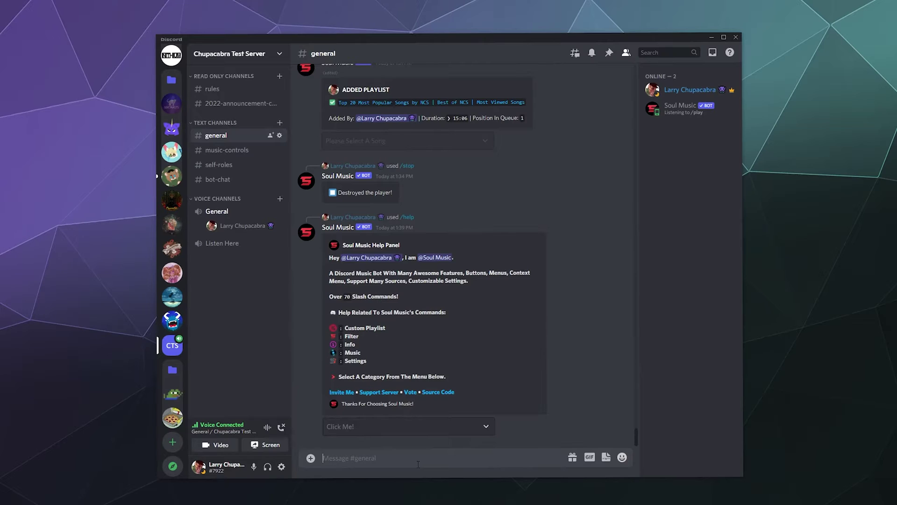
Choose Music in the Help Panel's Click Me! dropdown to list its 25 commands.
click(417, 427)
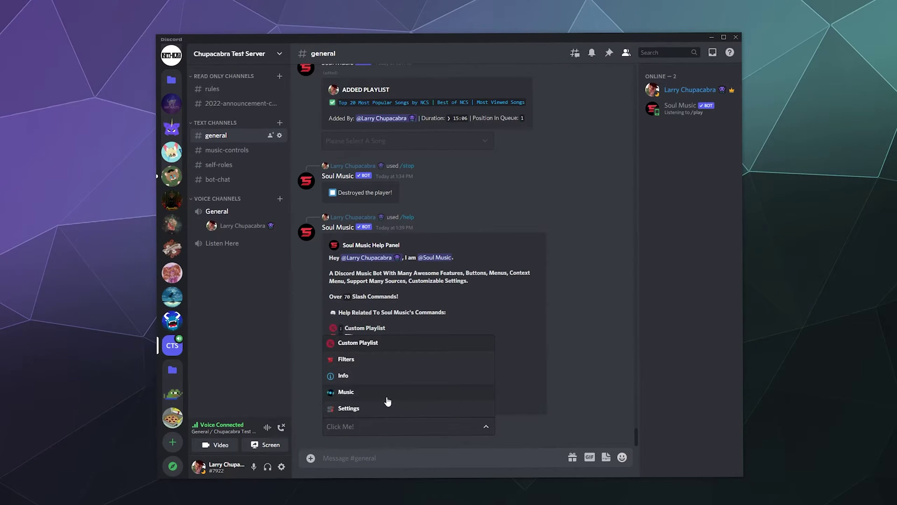
click(349, 393)
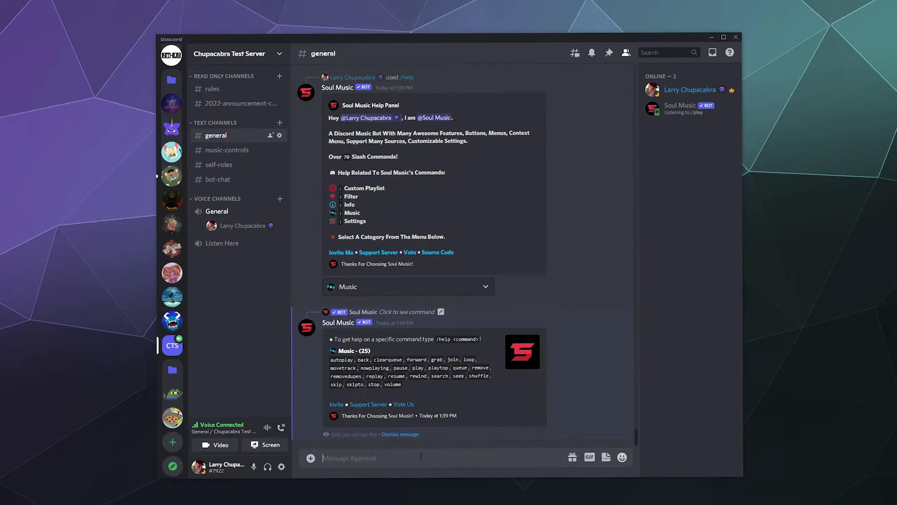
Run Soul Music's /search command with the query 'despacito'.
text(/search)
key(Tab)
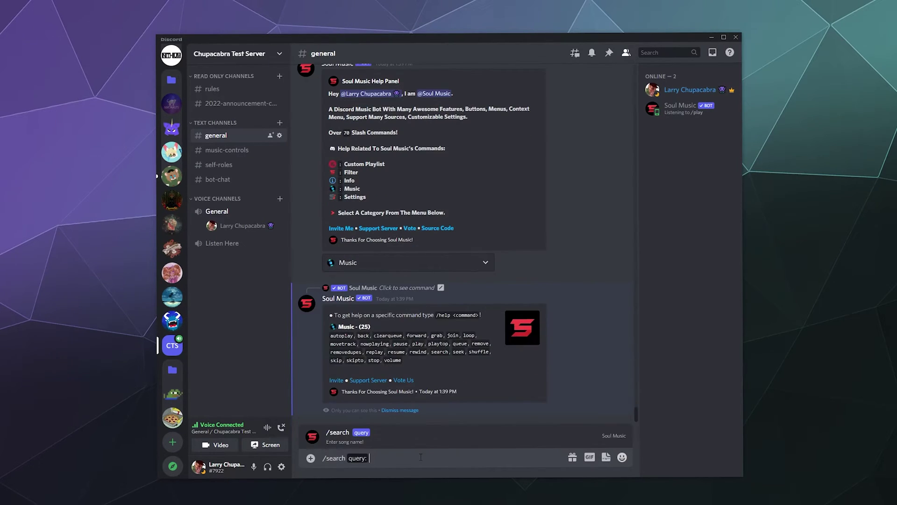
text(despacito)
key(Return)
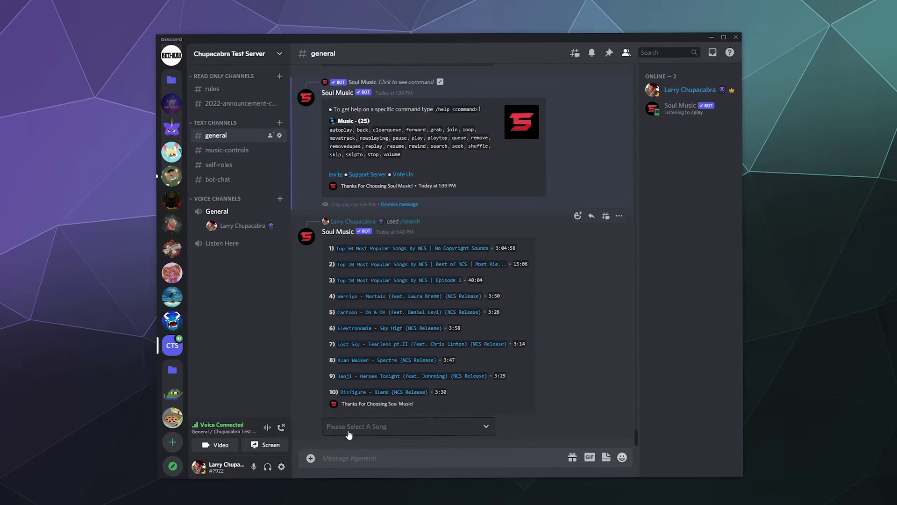
Select and confirm the 'Top 20 Most Popular Songs by NCS' playlist so it starts playing.
click(448, 430)
click(383, 333)
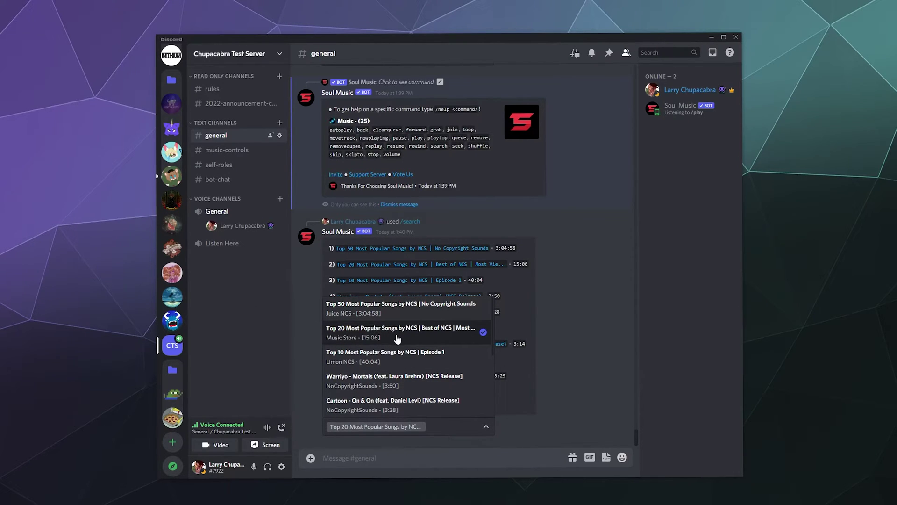
click(504, 442)
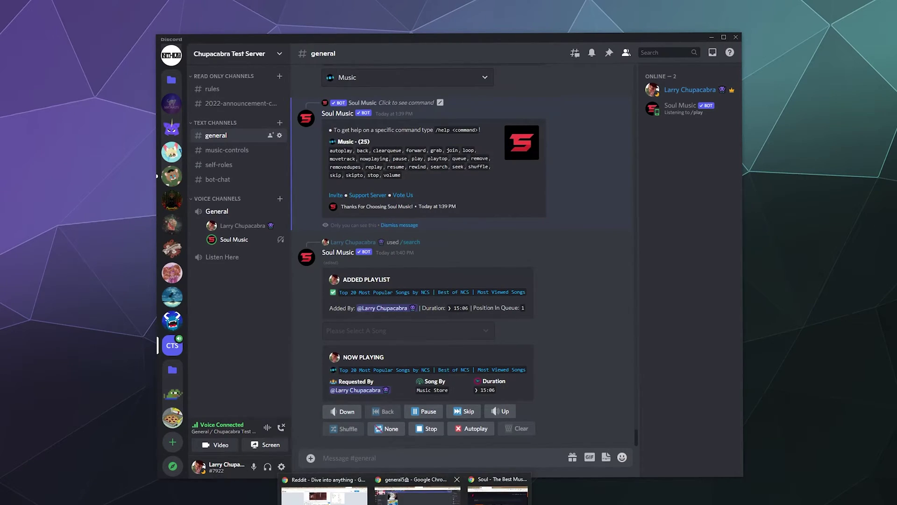
Open youtube.com in a new Chrome tab.
click(514, 490)
click(515, 59)
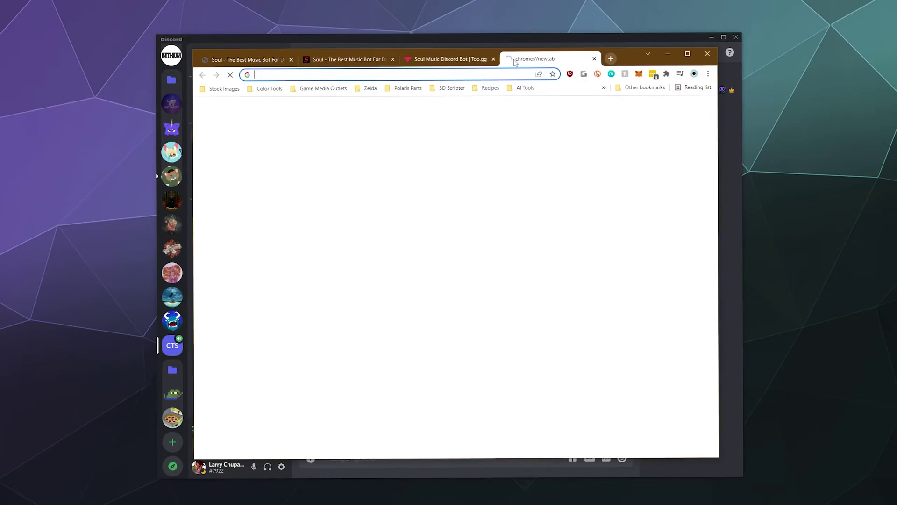
text(yout)
key(Return)
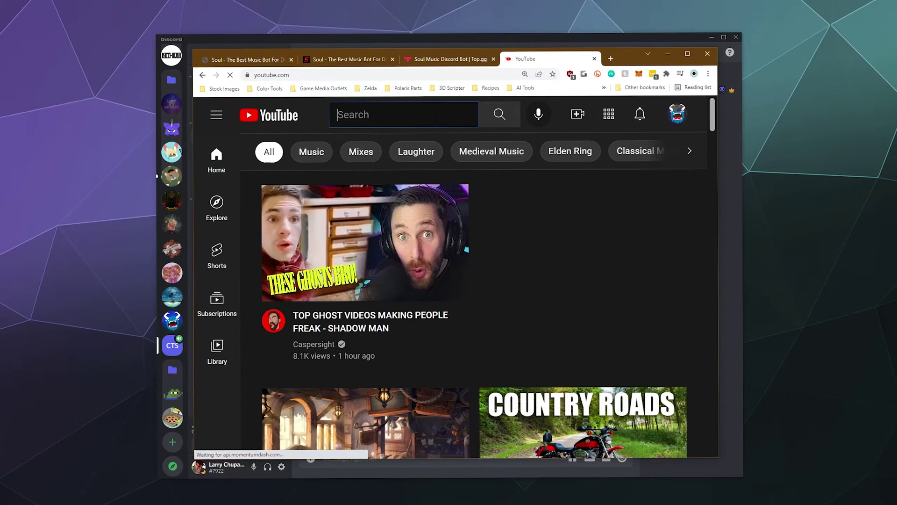
Search YouTube for NCS and open the 3:41 DESTINY video, paused at the start.
click(435, 117)
text(NCS)
key(Return)
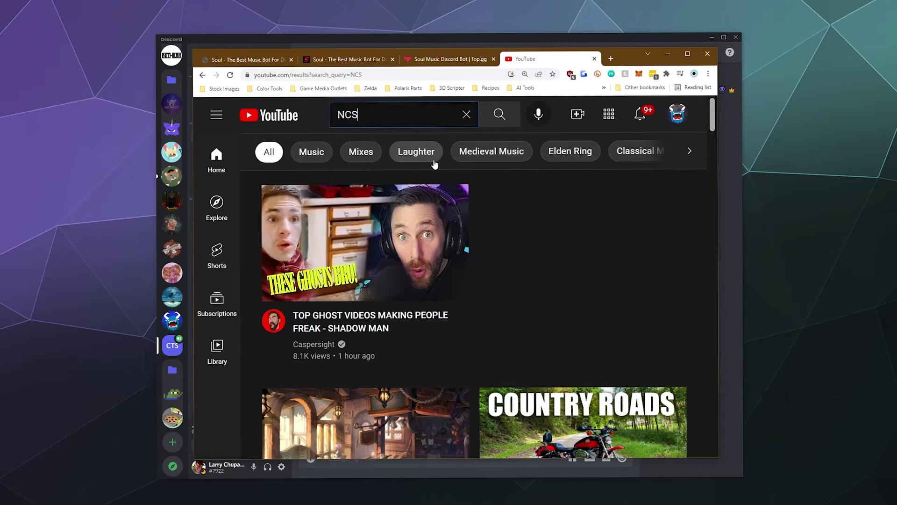
scroll(569, 202, down, 7)
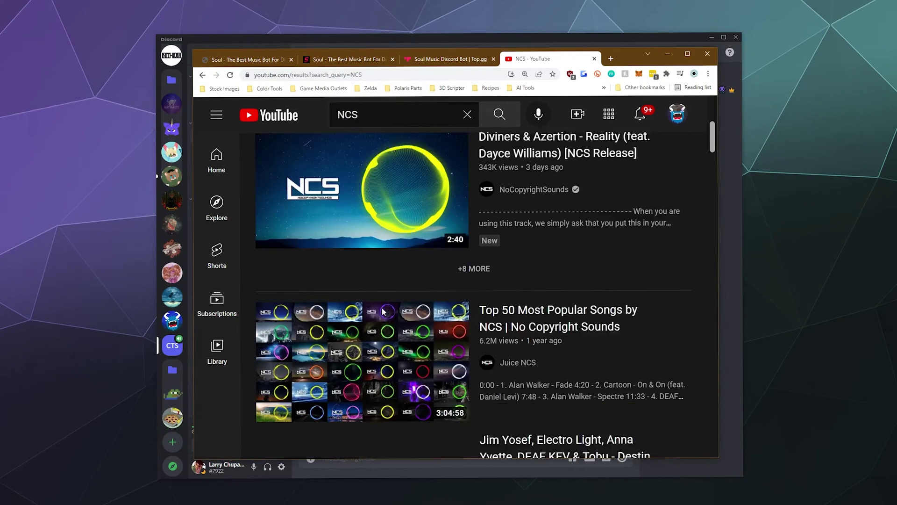
scroll(557, 252, down, 5)
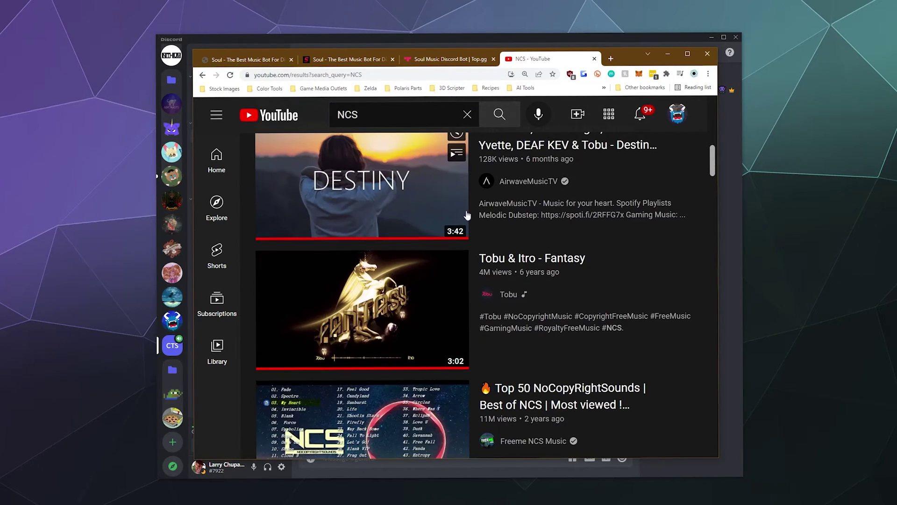
click(410, 185)
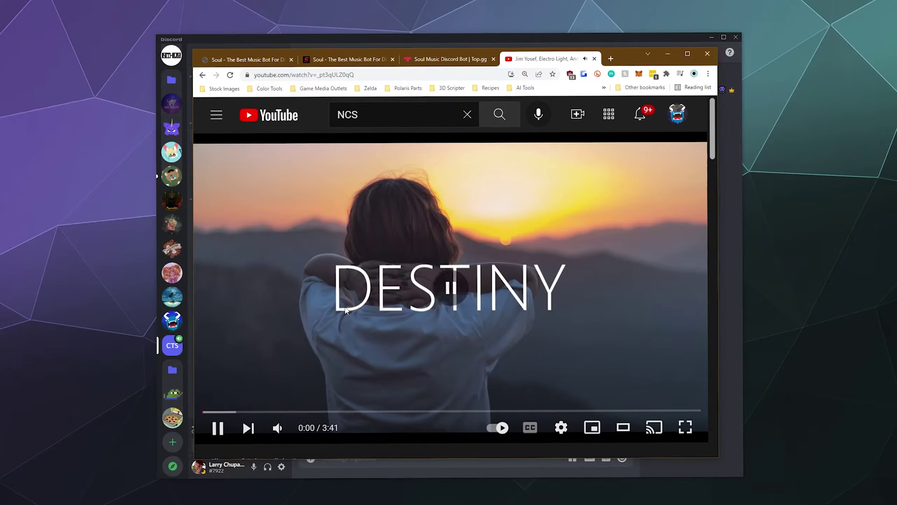
click(346, 310)
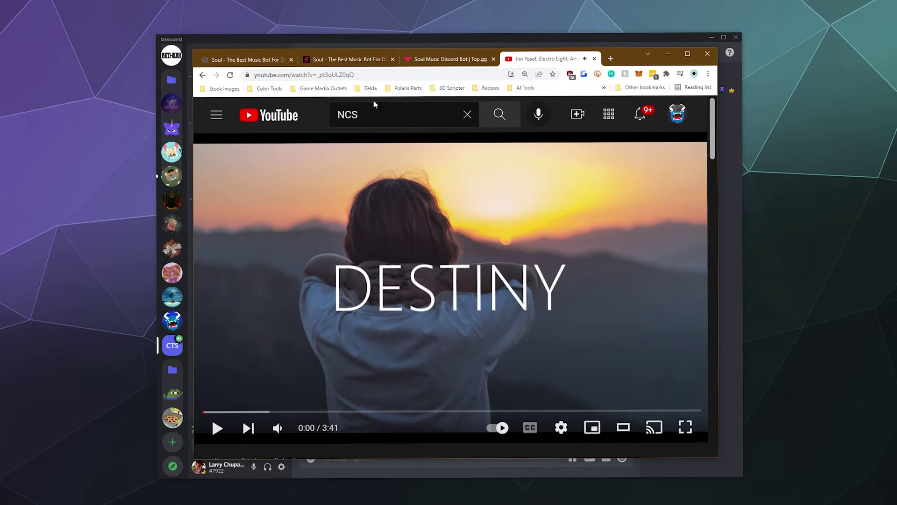
Post the Destiny YouTube link in Discord's #general channel.
click(668, 54)
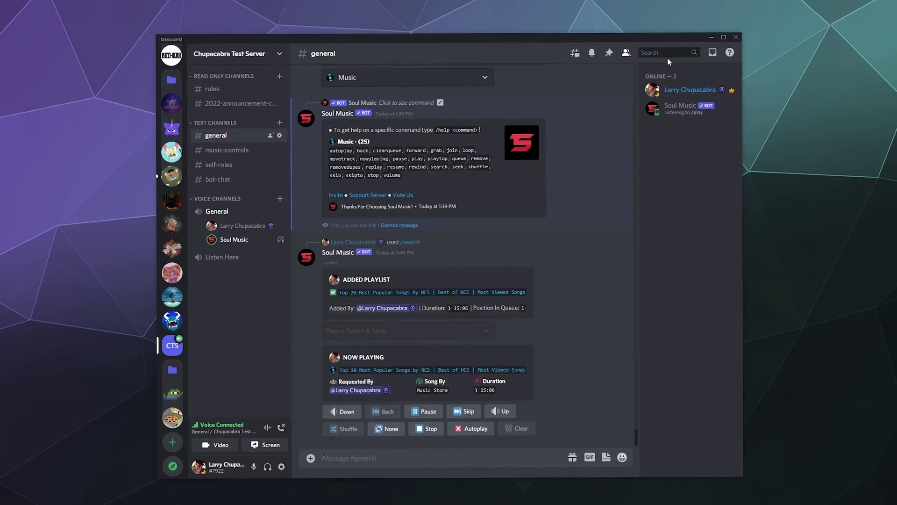
click(390, 456)
text(/play)
text(https://www.youtube.com/watch?v=_pt3qULZ0qQ)
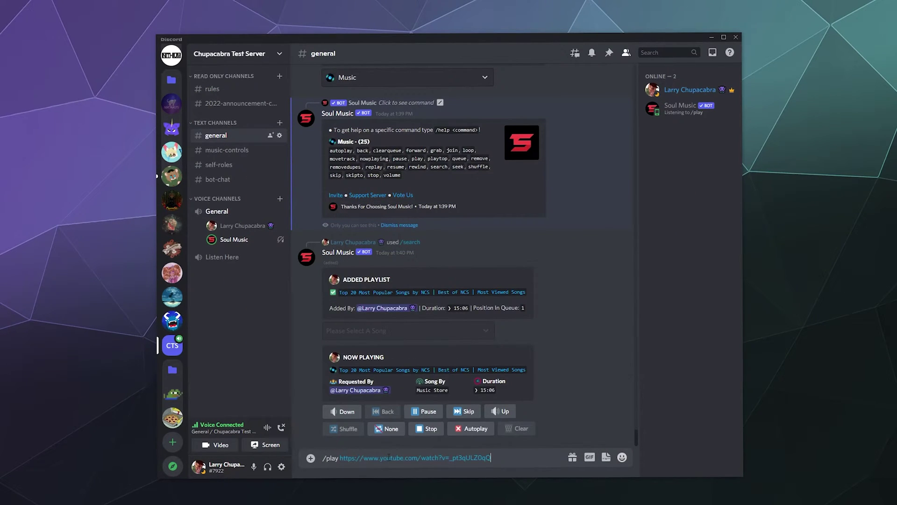
key(Return)
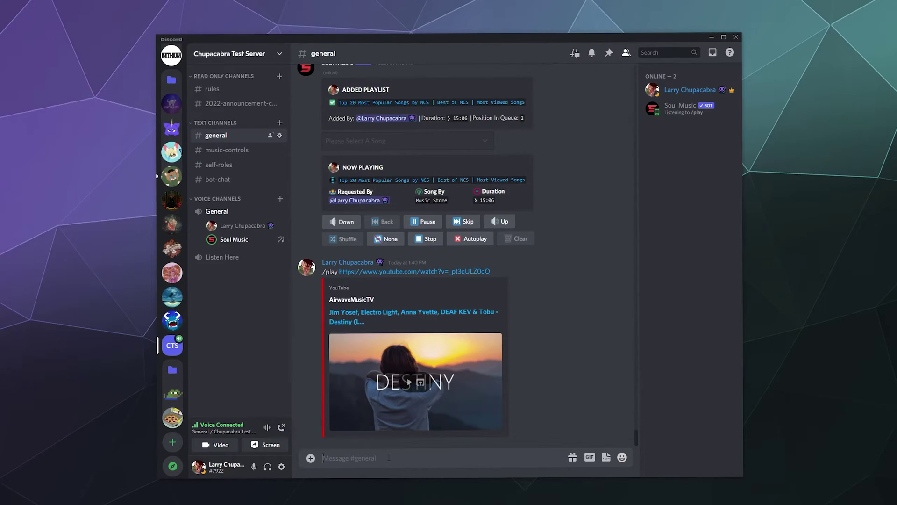
Queue Destiny with /play using the pasted link, then show the queue with /queue.
text(/)
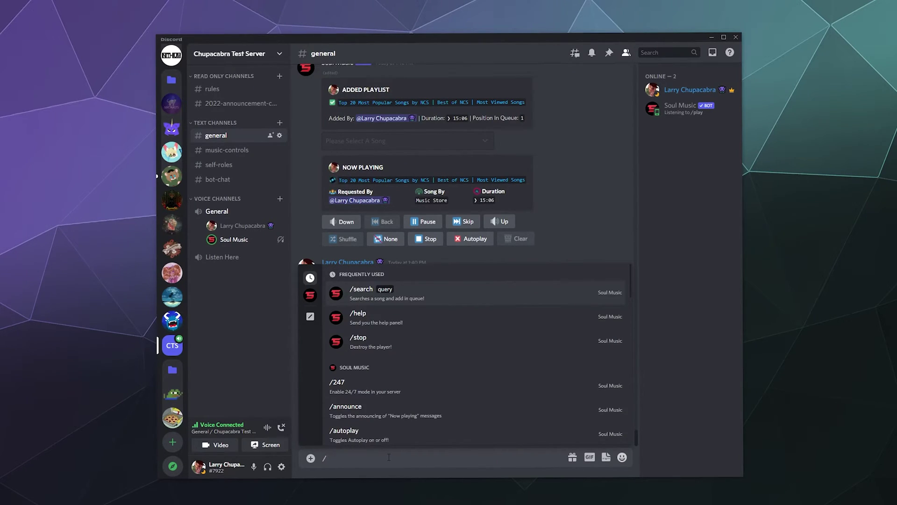
text(play)
key(Tab)
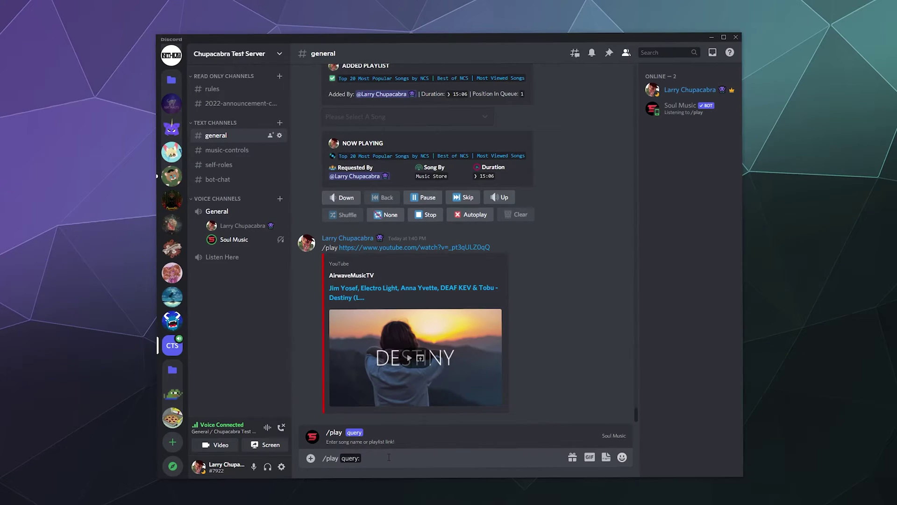
key(ctrl+v)
key(Return)
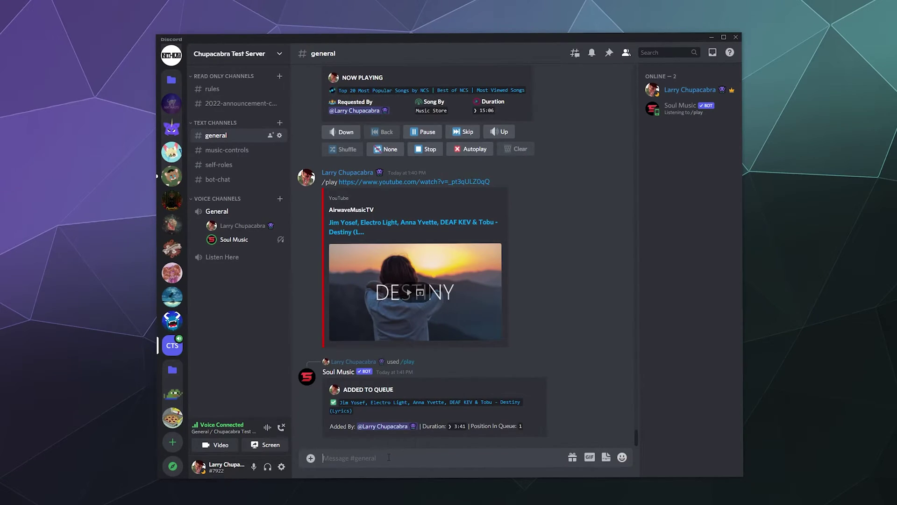
text(/queue)
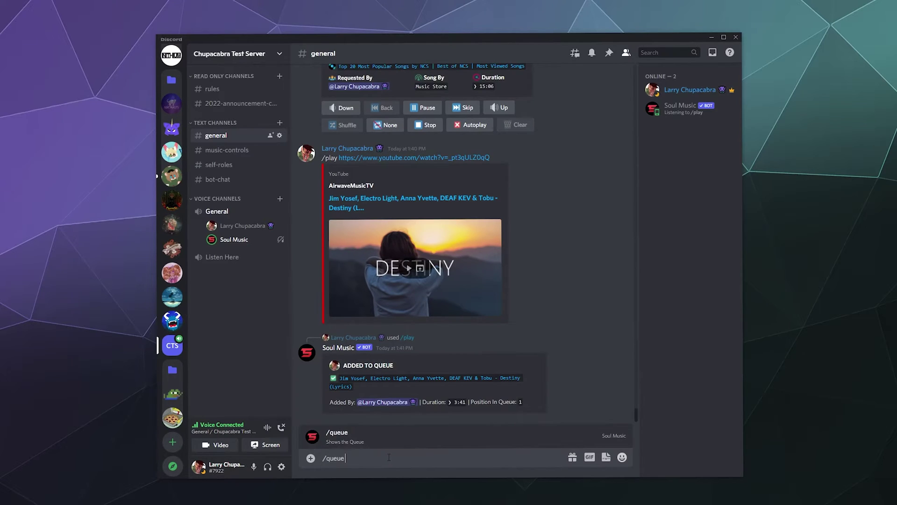
key(Return)
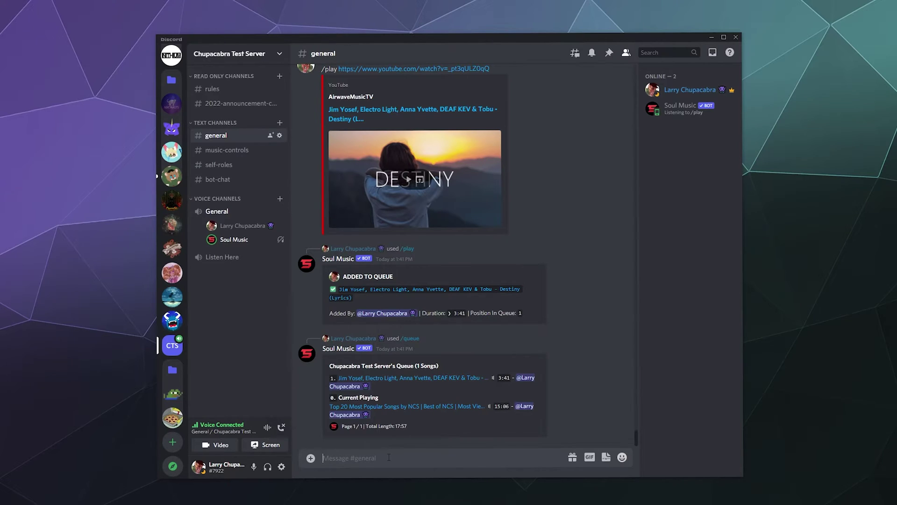
Send /skip so Soul Music leaves the NCS playlist and plays Destiny.
text(/)
key(BackSpace)
text(/skip)
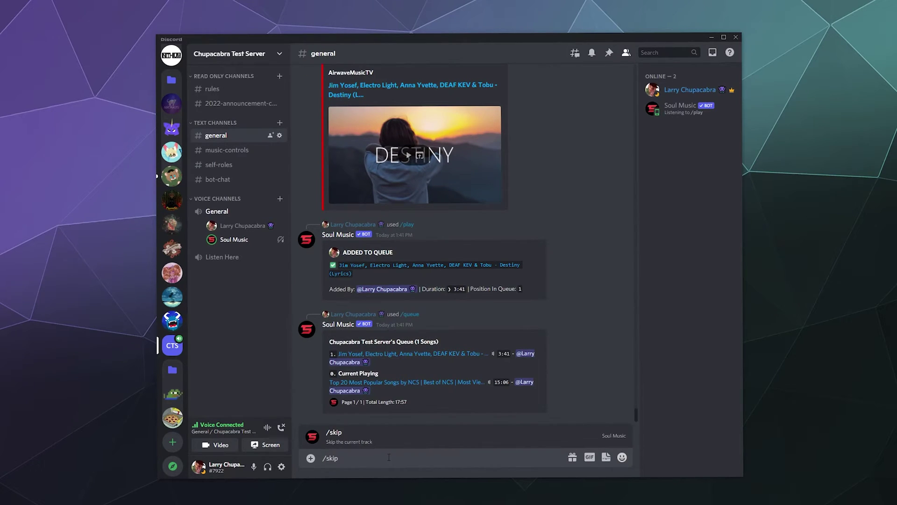
key(Return)
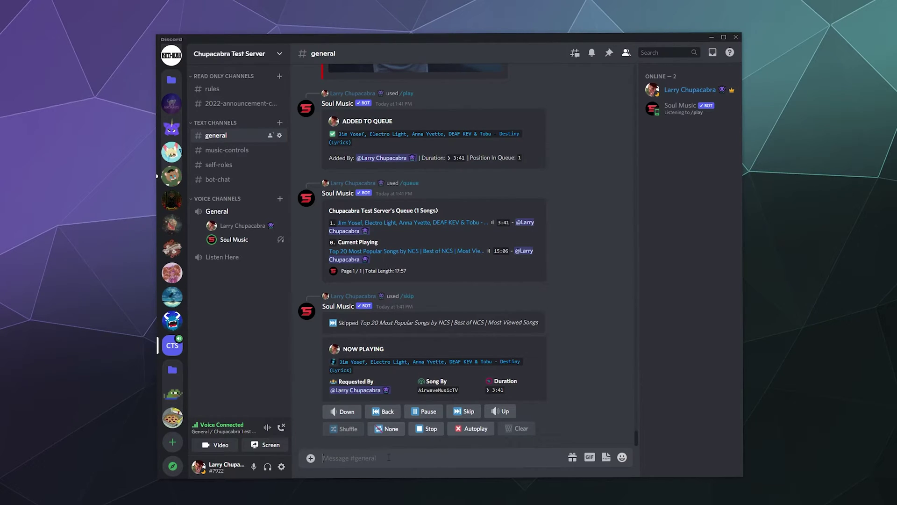
Run /search NCS, add 'Top 10 Most Popular Songs by NCS' (40:04), then /skip to it.
text(/search)
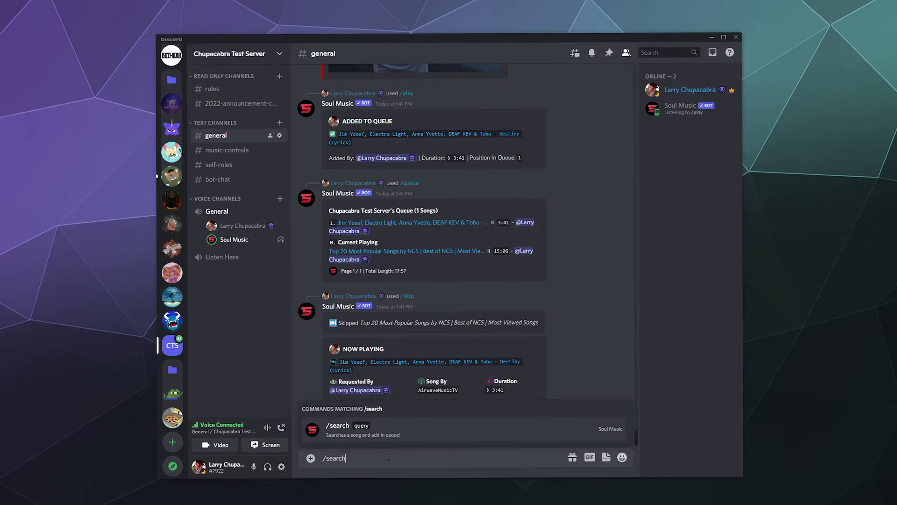
key(Tab)
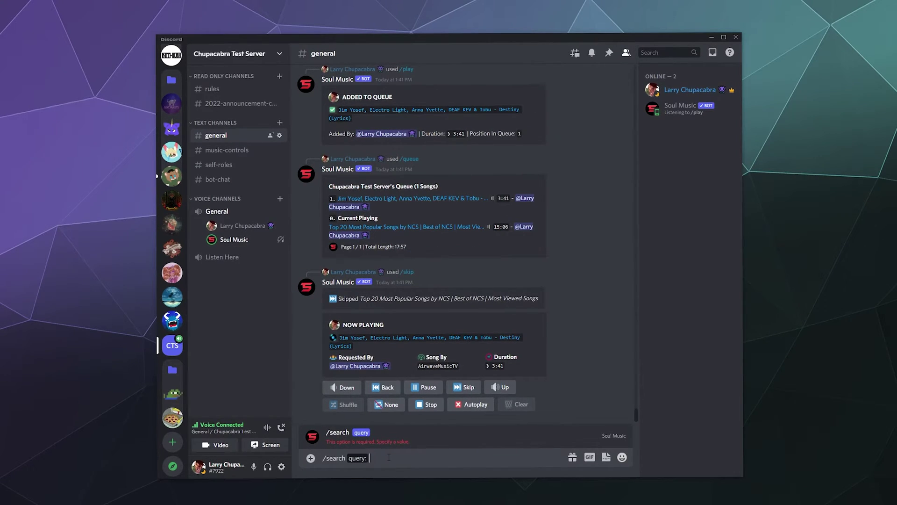
text(NCS)
key(Return)
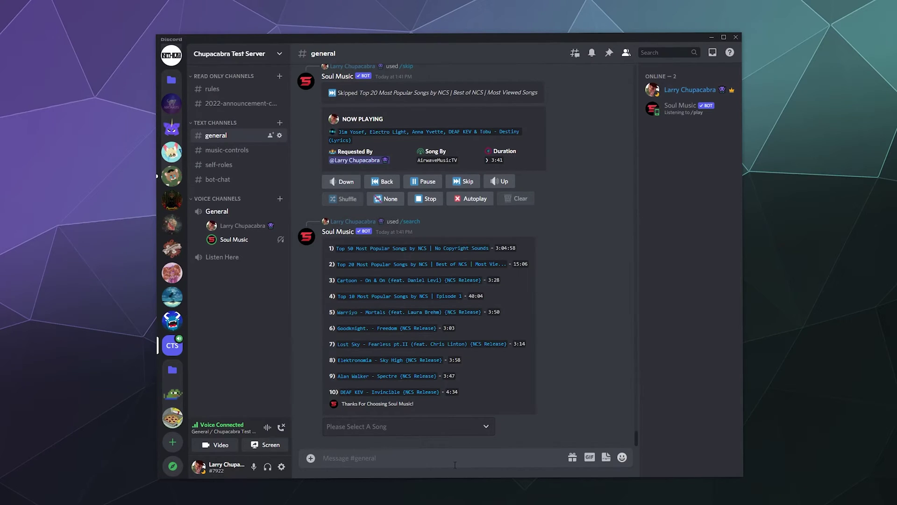
click(447, 426)
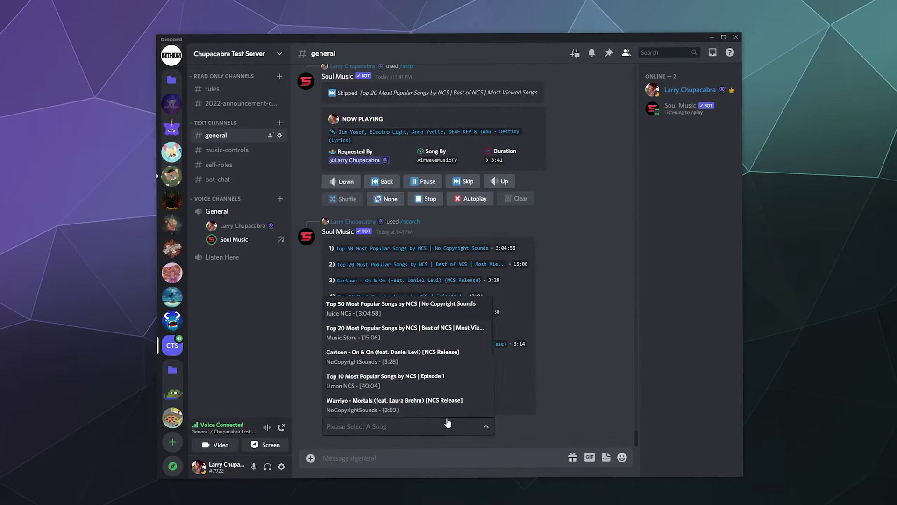
click(386, 374)
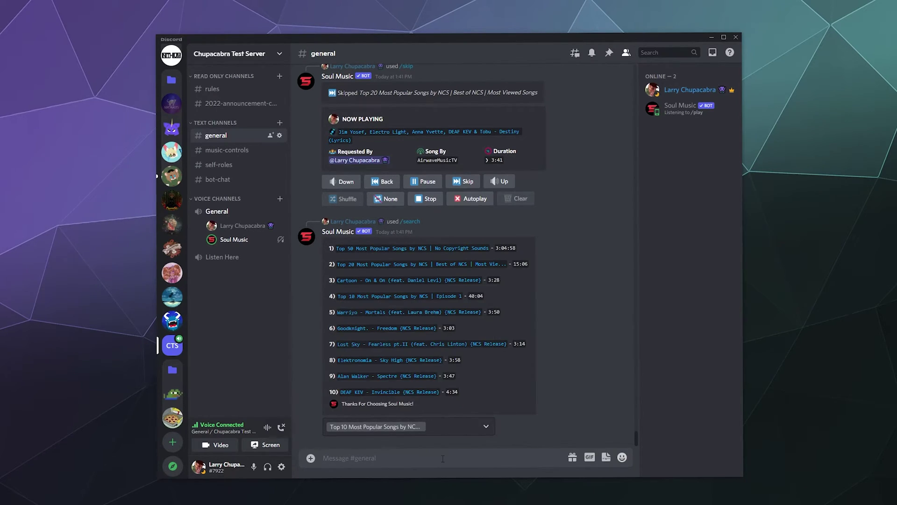
text(/skip)
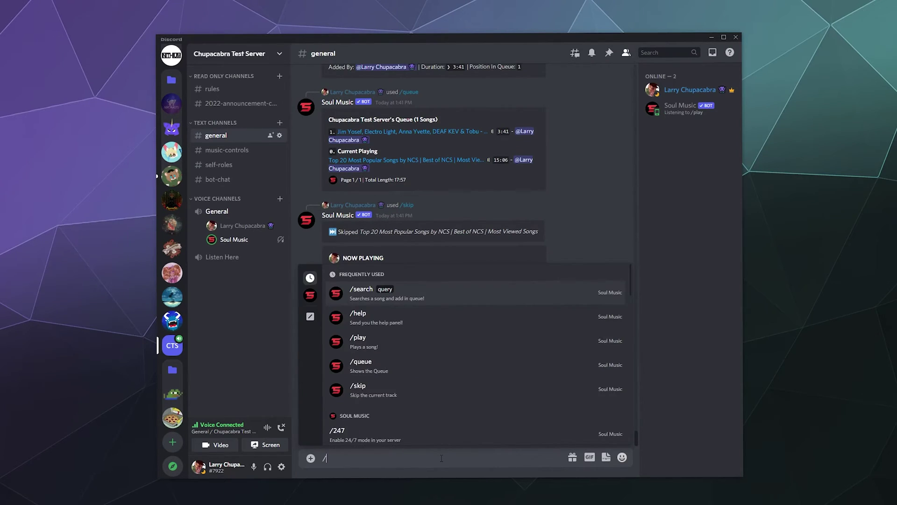
key(Return)
key(Return)
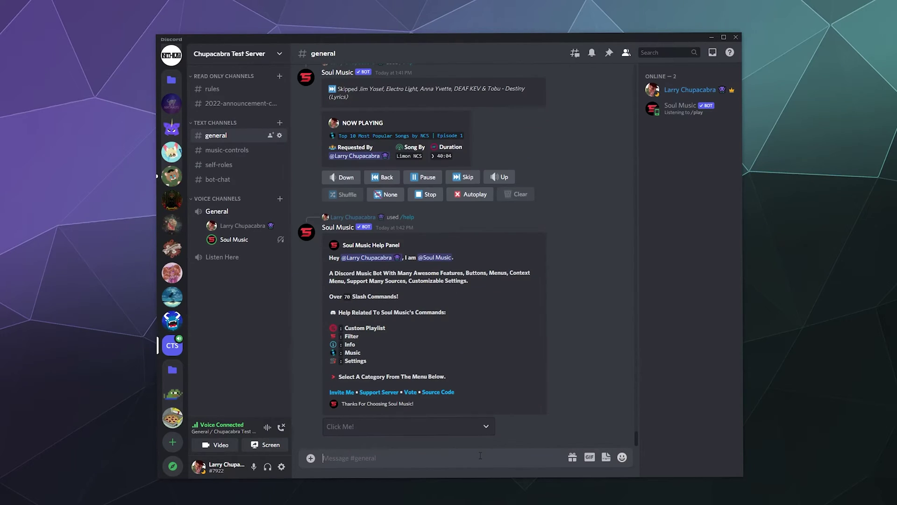
Pick Music from the Help Panel's Click Me! dropdown to list the 25 Music commands.
click(462, 427)
click(348, 392)
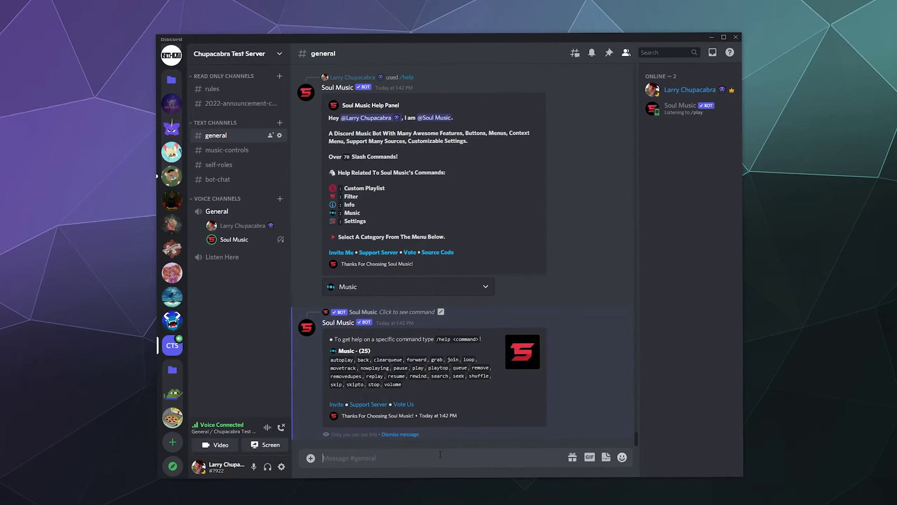
mouse_move(369, 503)
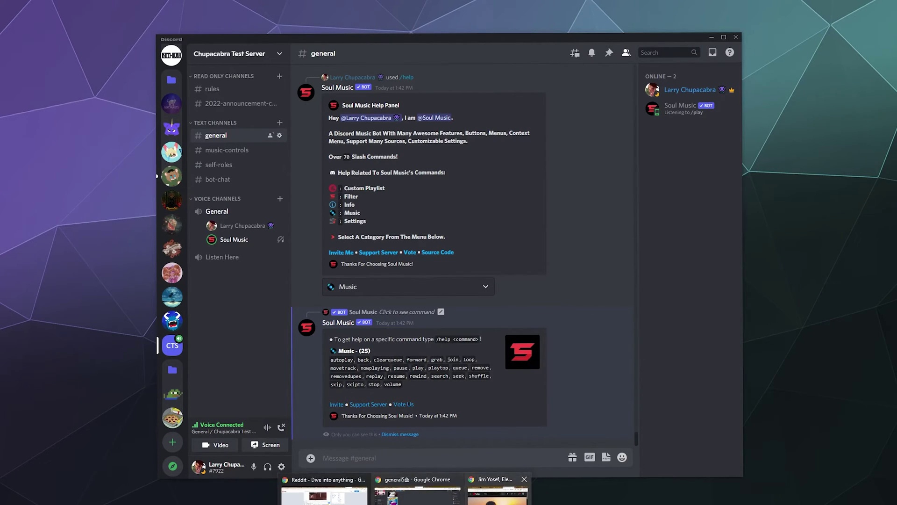
In Chrome, close the YouTube and Top.gg tabs on the Soul Music website.
click(591, 496)
click(594, 58)
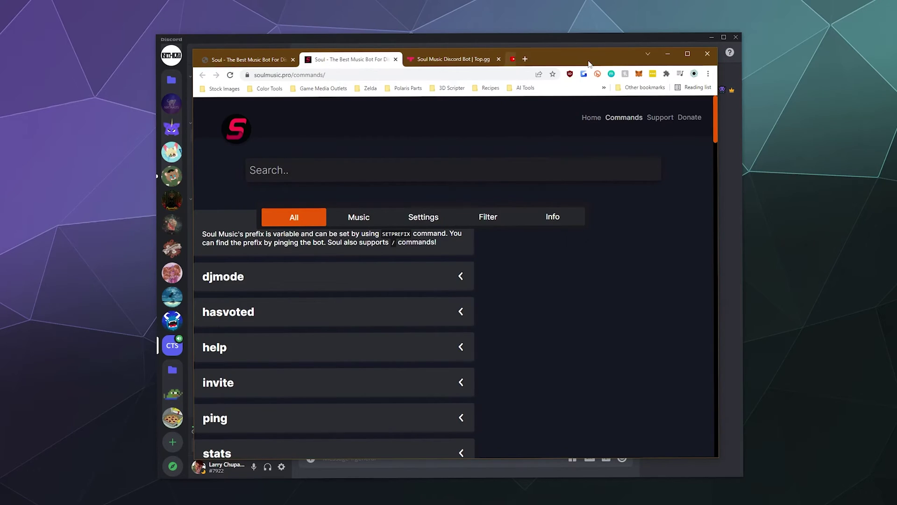
click(494, 59)
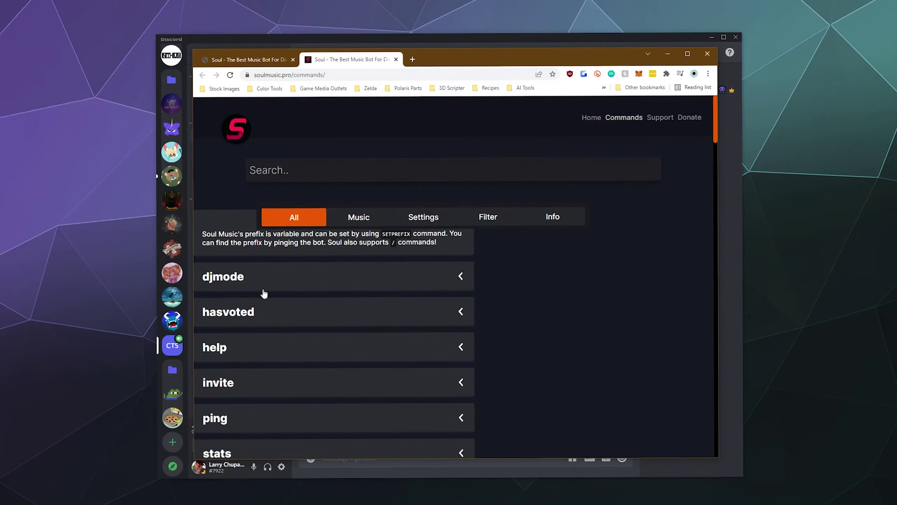
Expand the djmode command's description, then return to the Discord server.
scroll(337, 238, down, 4)
scroll(276, 226, up, 2)
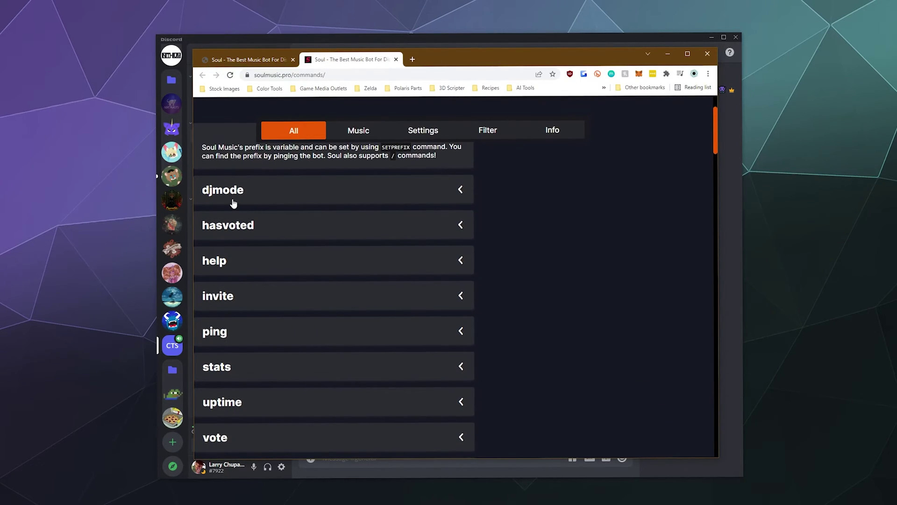
click(262, 202)
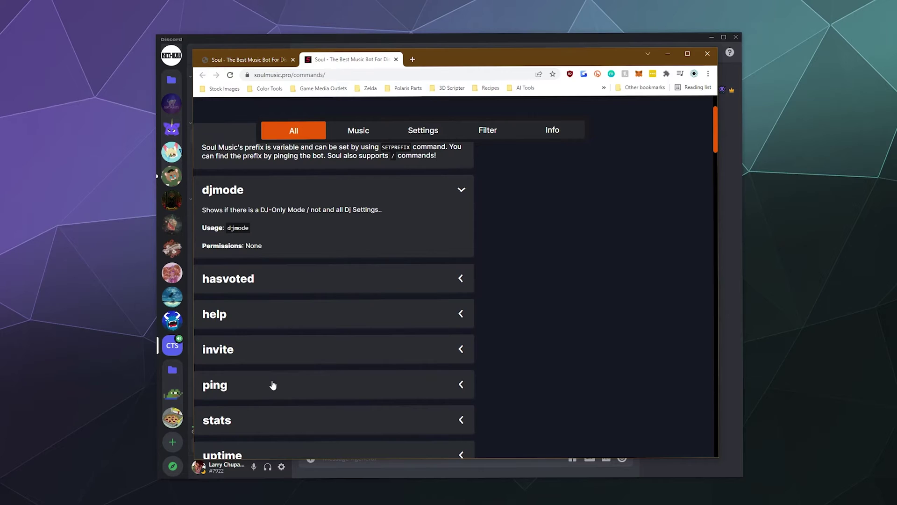
click(356, 473)
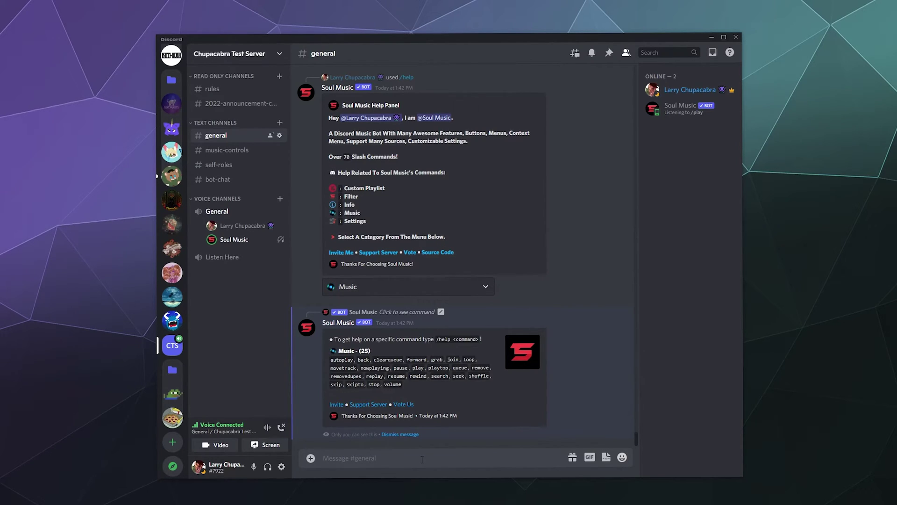
text(/setdj)
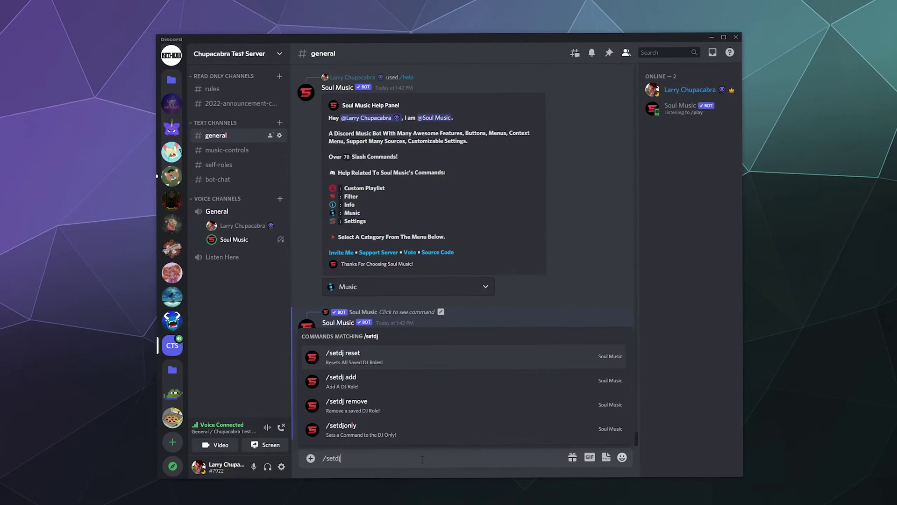
text( r)
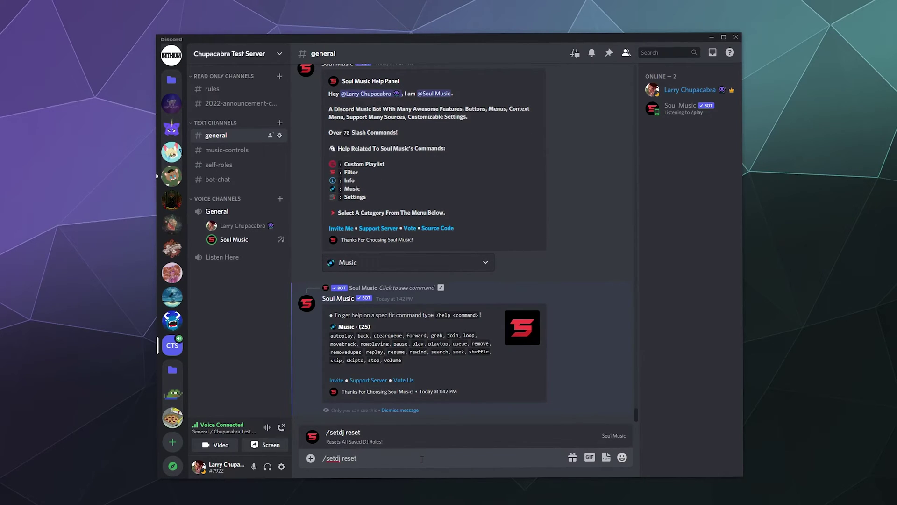
key(BackSpace)
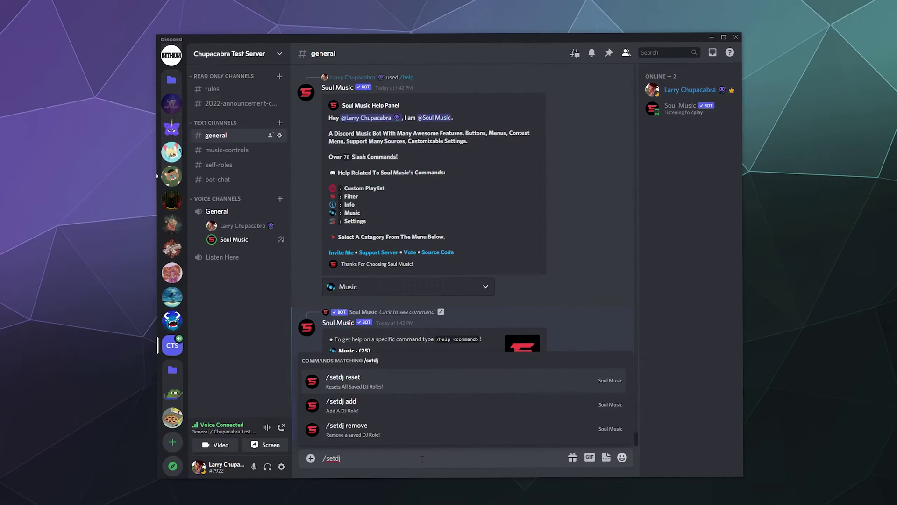
key(Down)
key(Tab)
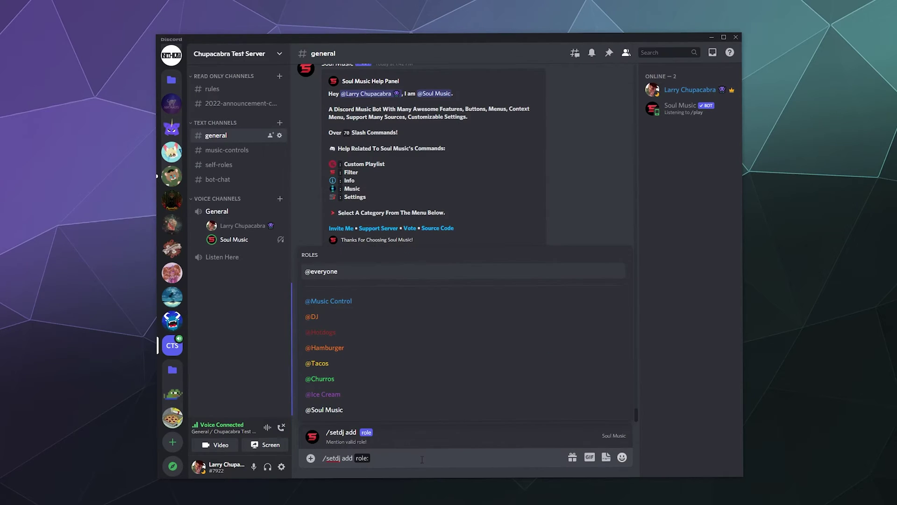
text(@DJ)
key(Tab)
key(Return)
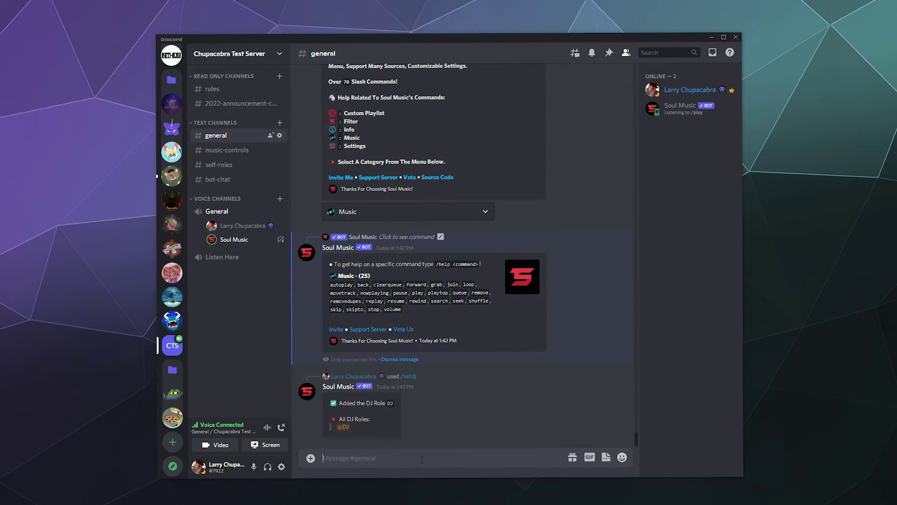
text(/)
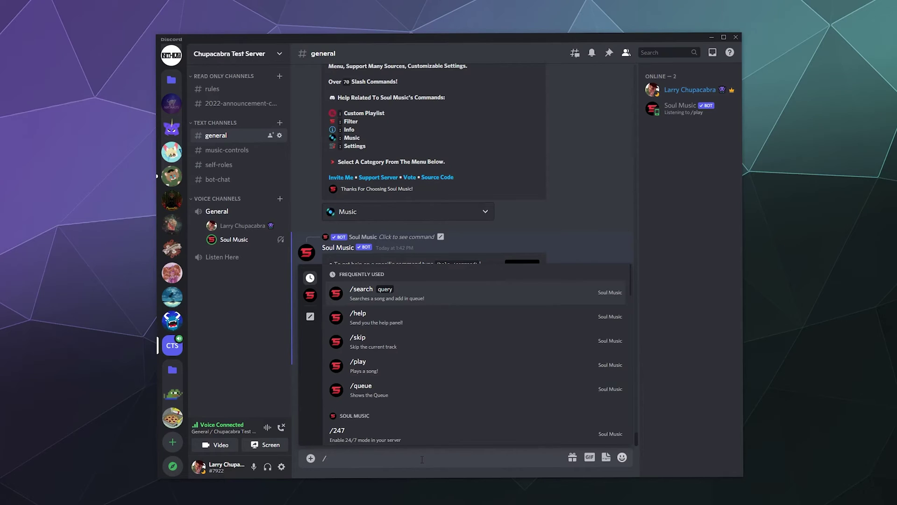
text(djmode)
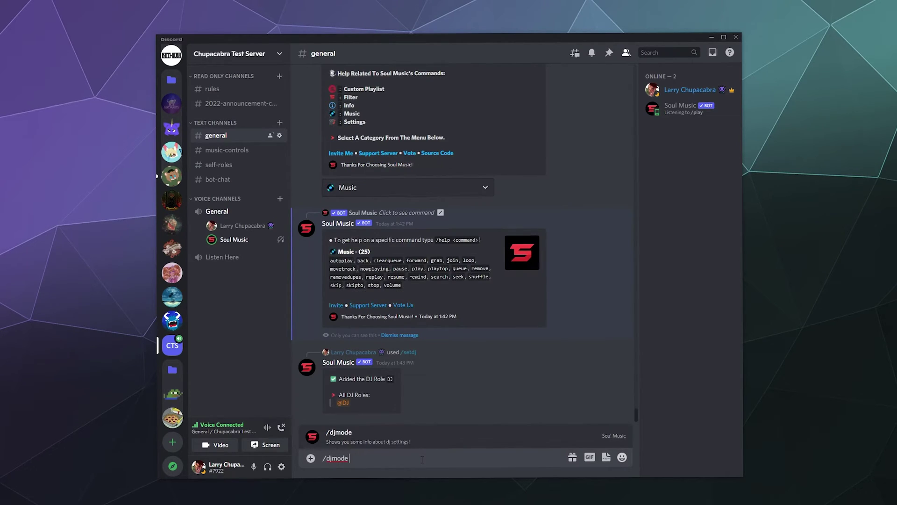
key(Return)
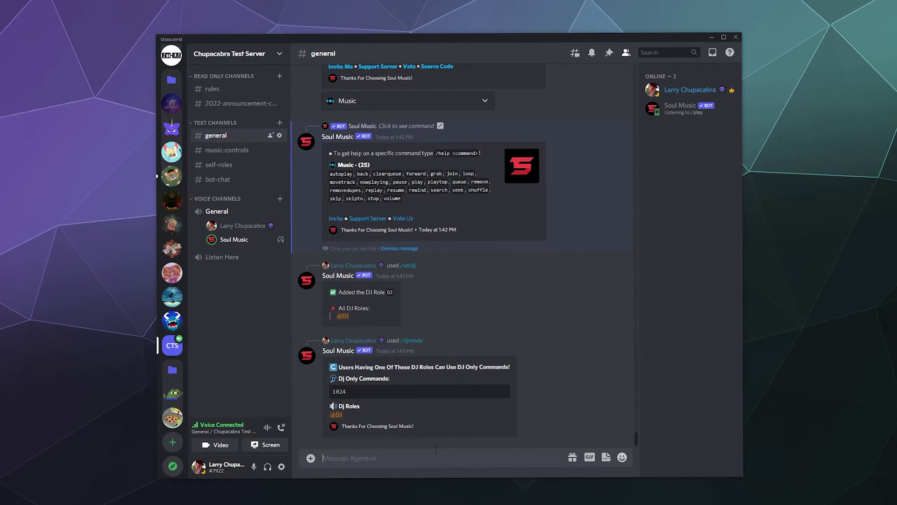
text(/djmode)
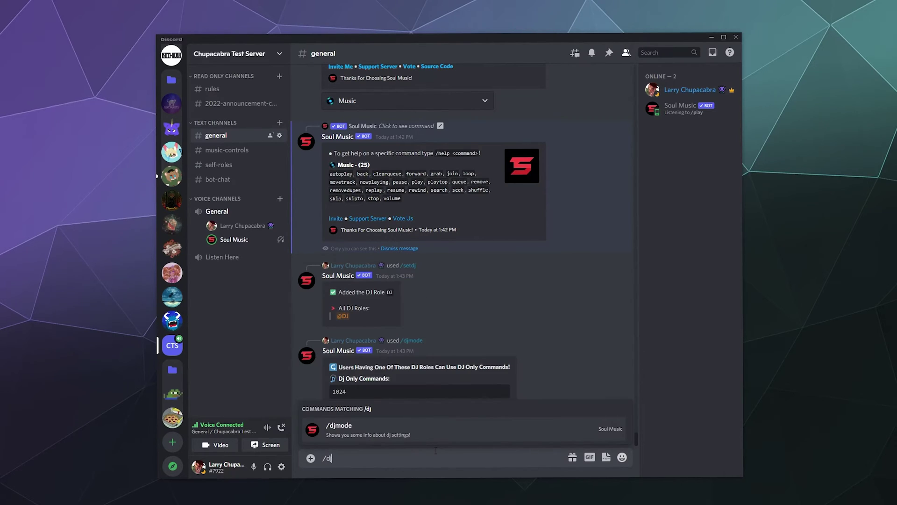
key(Return)
key(Return)
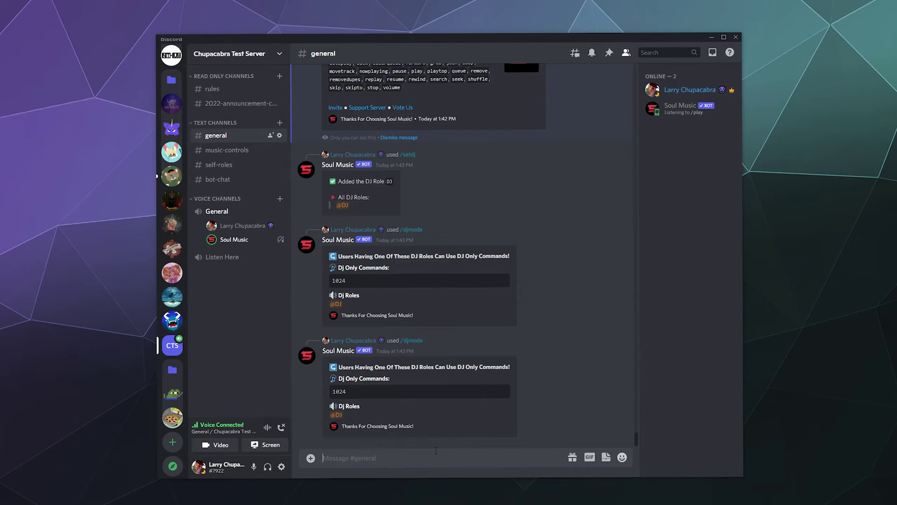
Send /help and choose the Filter category to list the 18 filter commands.
text(/help)
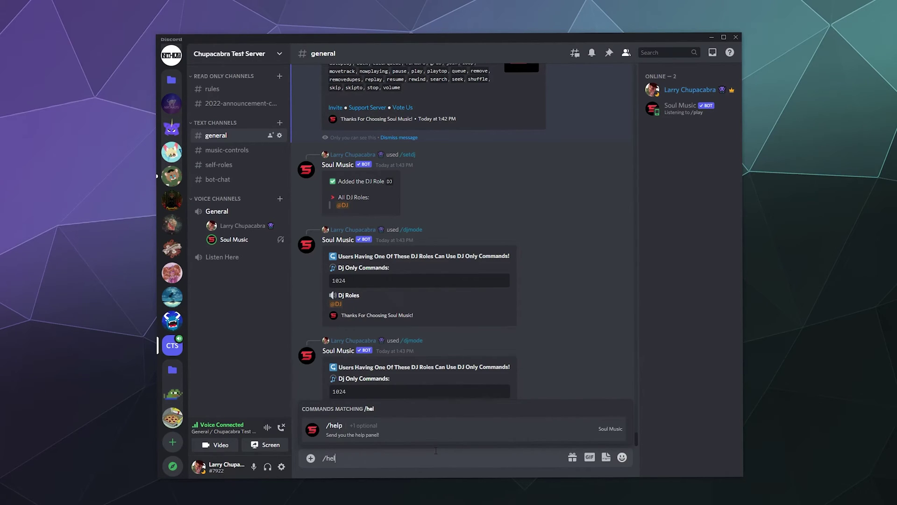
key(Return)
key(Return)
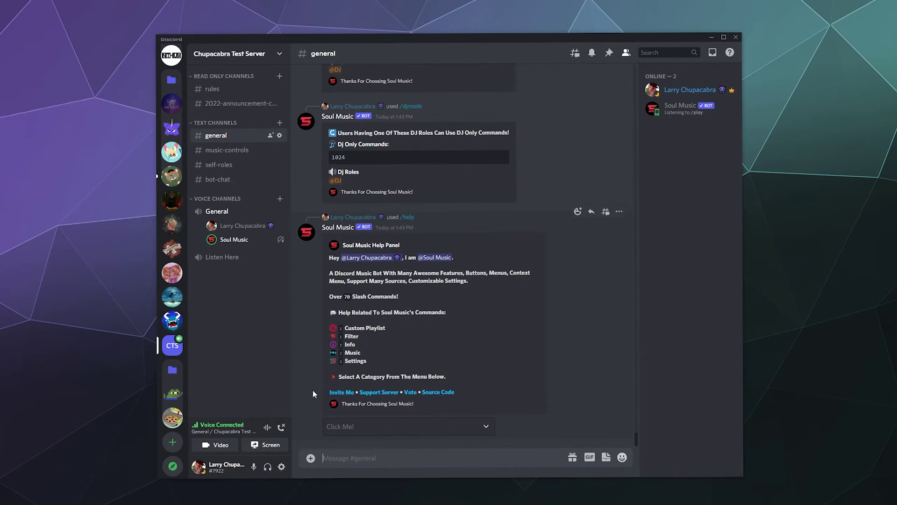
click(333, 432)
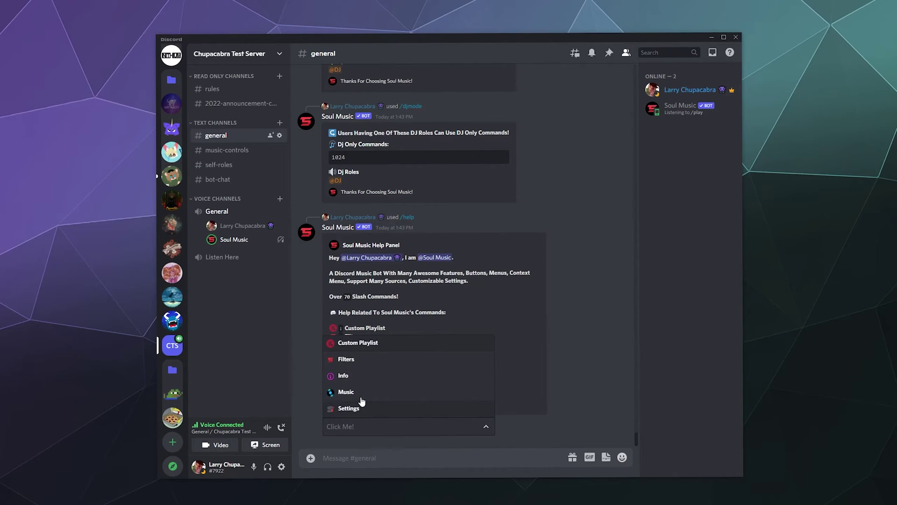
click(362, 346)
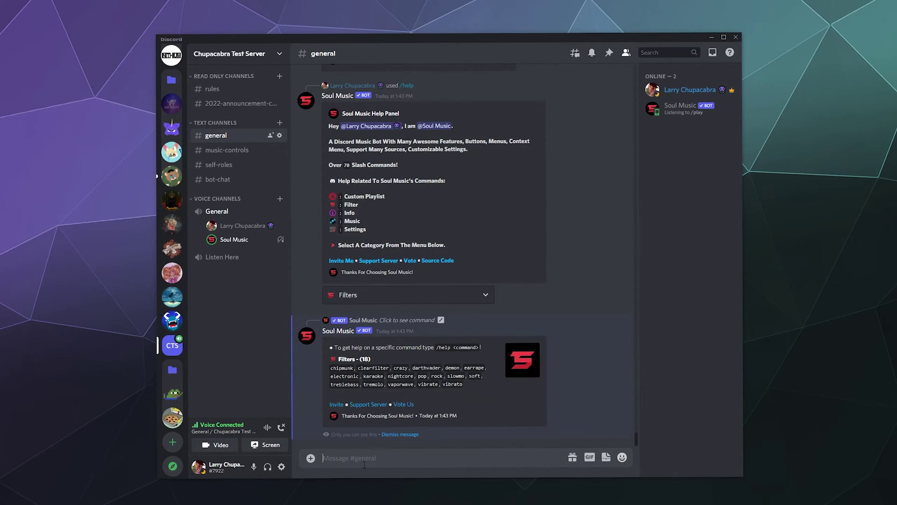
Apply the Chipmunk filter with /filter chipmunk.
text(/filter)
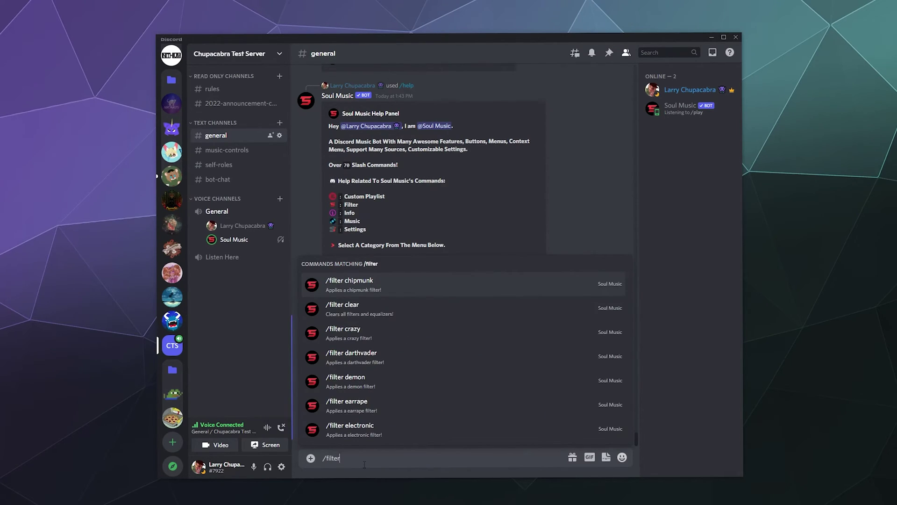
key(Return)
key(Return)
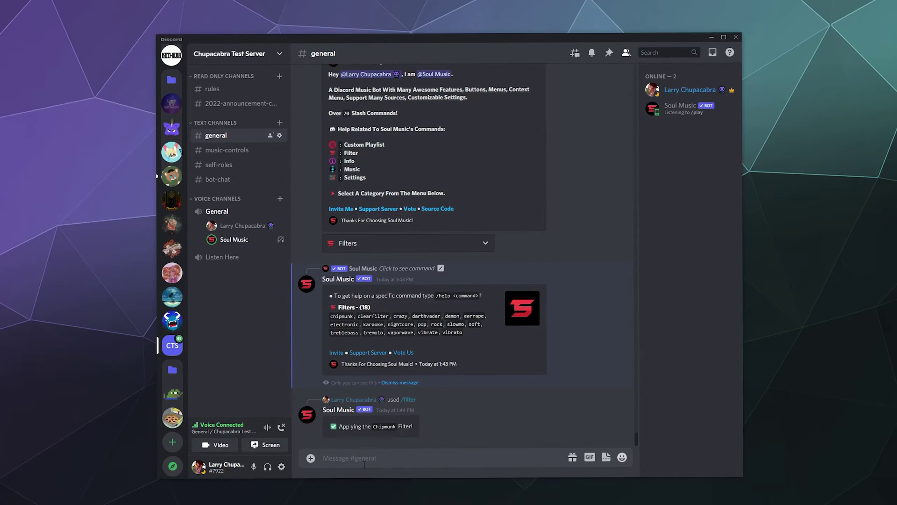
Send /filter clear to remove all filters and equalizers.
text(/clear)
key(BackSpace)
key(BackSpace)
key(BackSpace)
key(BackSpace)
key(BackSpace)
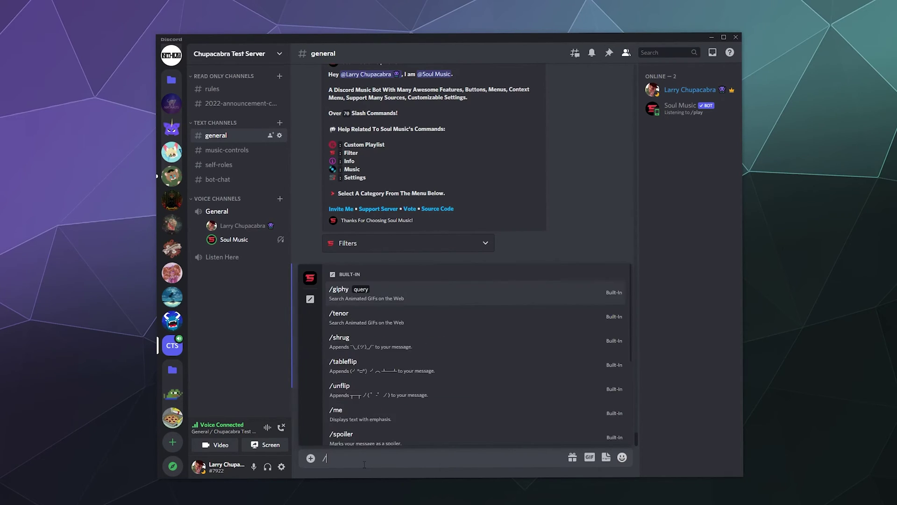
text(filte)
key(Return)
key(Return)
text(clear)
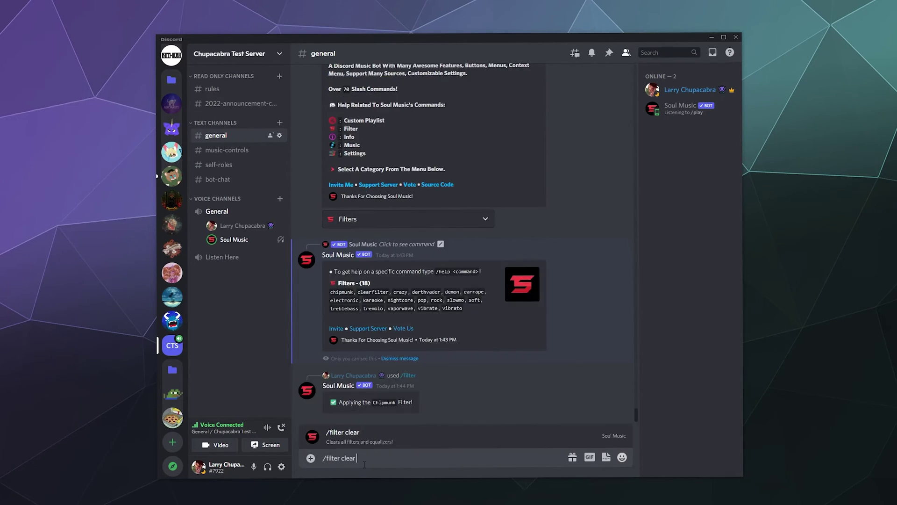
key(Return)
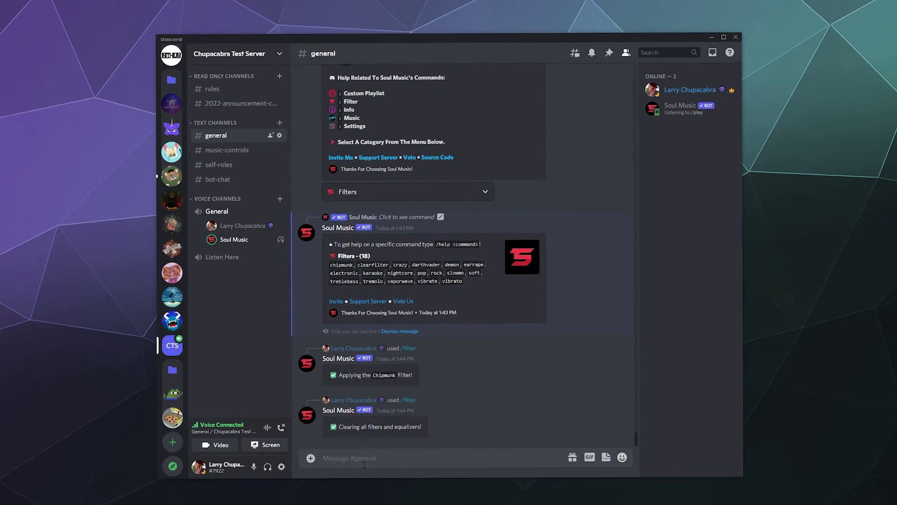
Run /247 twice, first enabling 24/7 mode and then disabling it.
text(/)
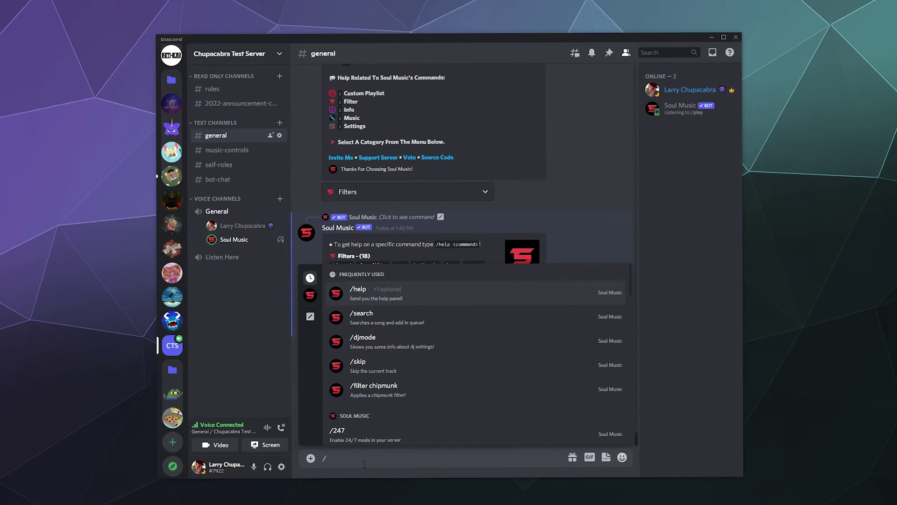
key(Down)
key(Down)
key(Down)
key(Down)
key(Down)
key(Down)
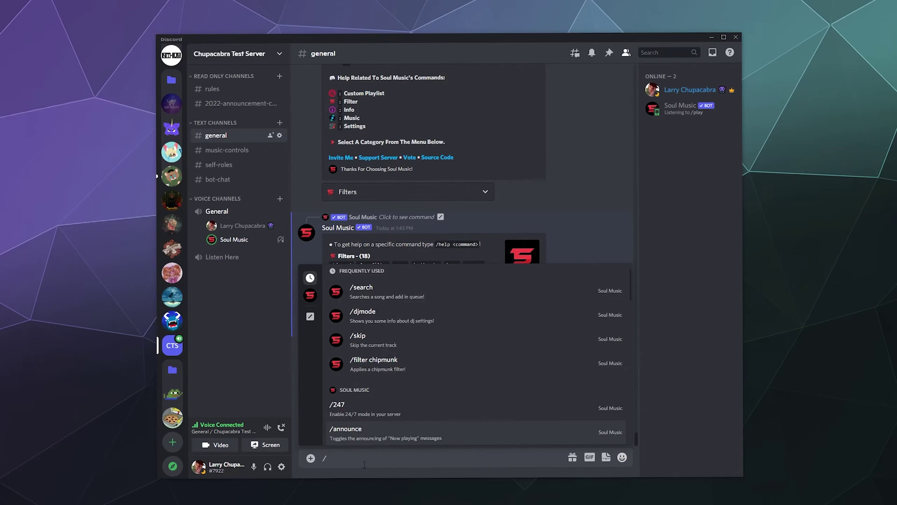
key(Up)
key(Return)
key(Return)
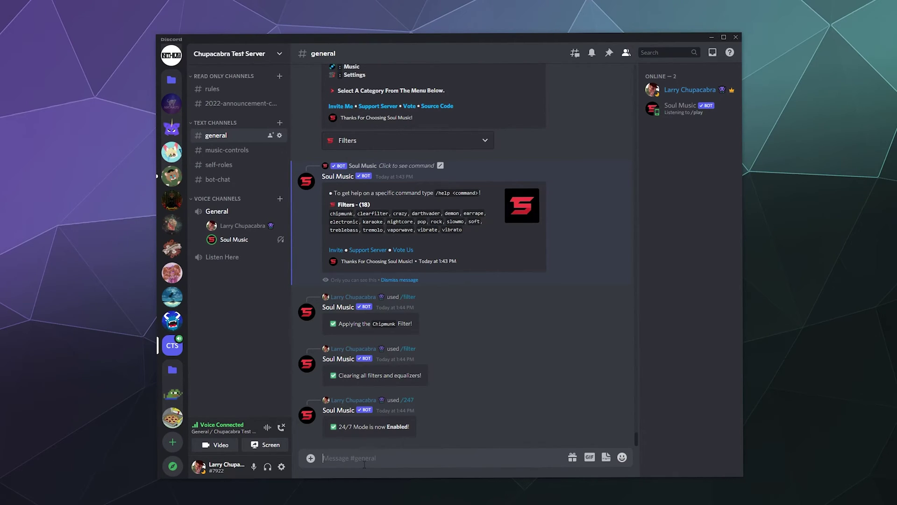
text(/247)
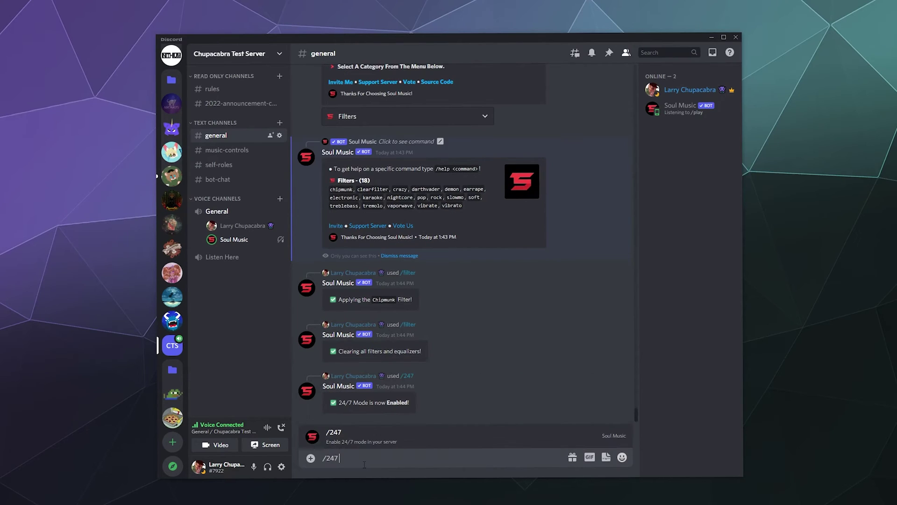
key(Return)
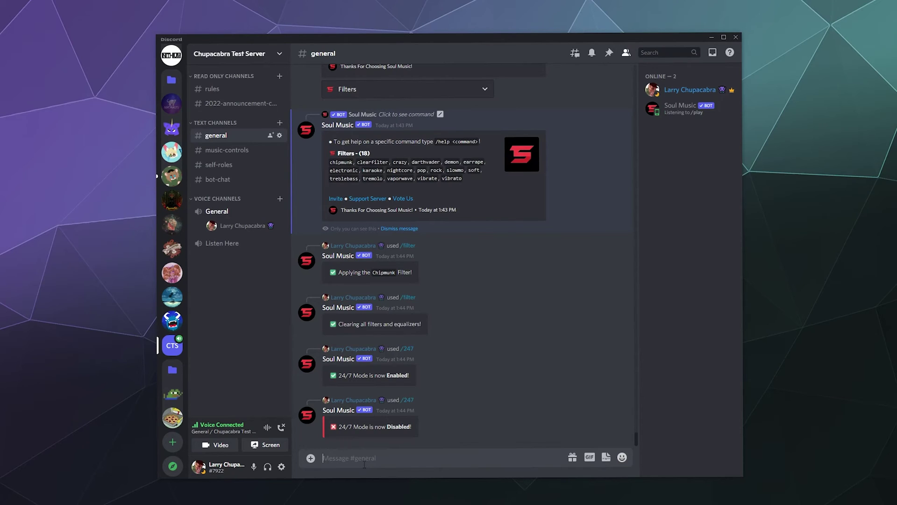
Send /help and choose Settings to list the 11 Settings commands.
text(/help)
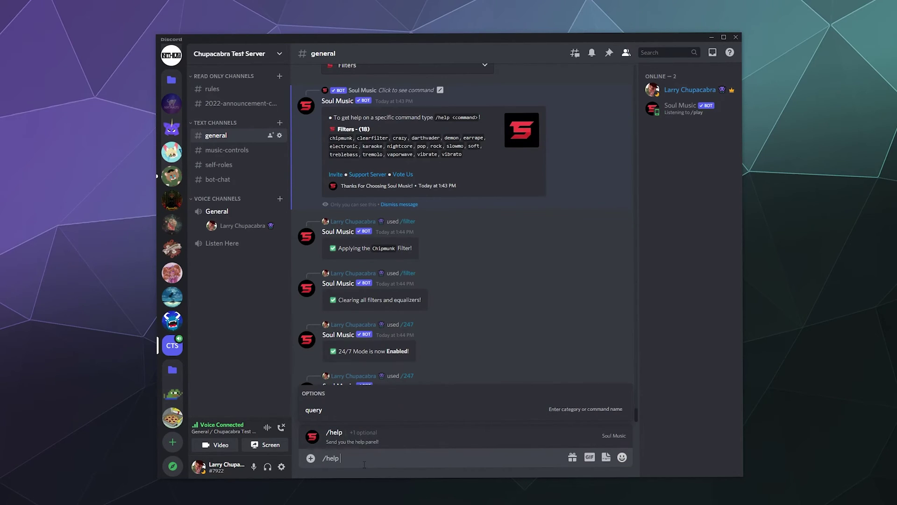
key(Return)
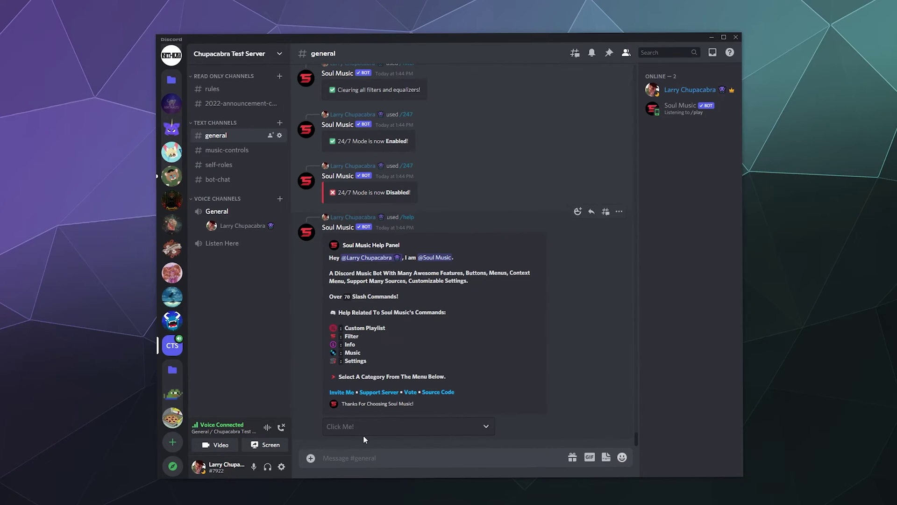
click(363, 433)
click(353, 408)
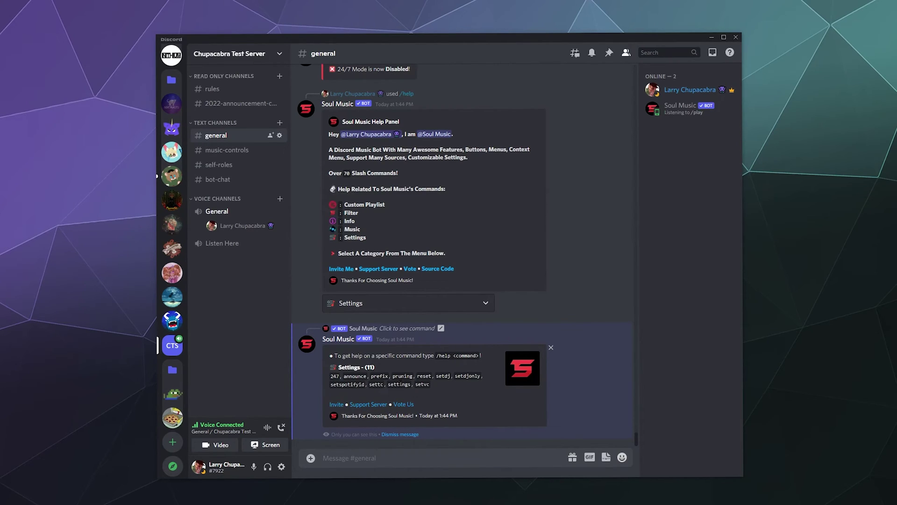
Highlight the pruning and setspotifyid commands in the Settings list.
double_click(395, 376)
click(403, 381)
drag(393, 375, 414, 376)
click(468, 393)
drag(341, 384, 372, 390)
Choose Info in the help menu and highlight the ping and uptime commands.
click(396, 305)
click(369, 354)
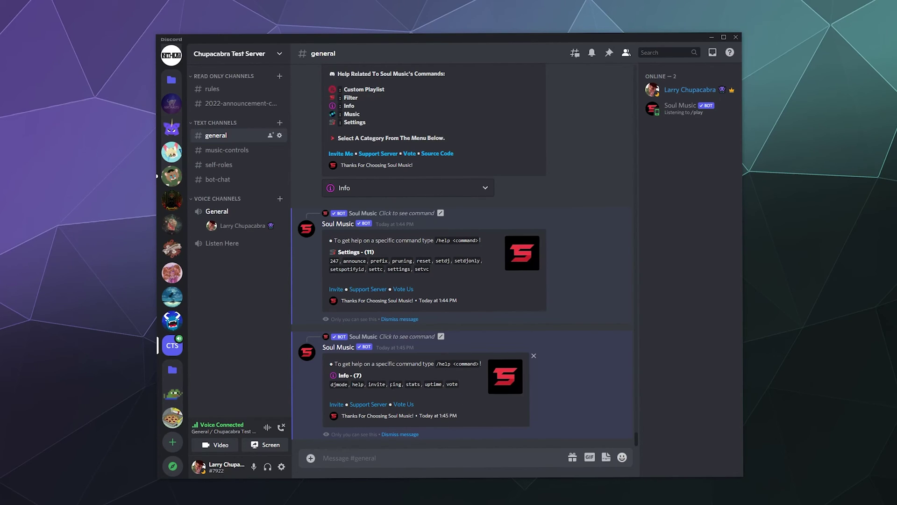
double_click(400, 386)
click(453, 402)
drag(425, 385, 439, 388)
click(440, 393)
scroll(460, 308, up, 10)
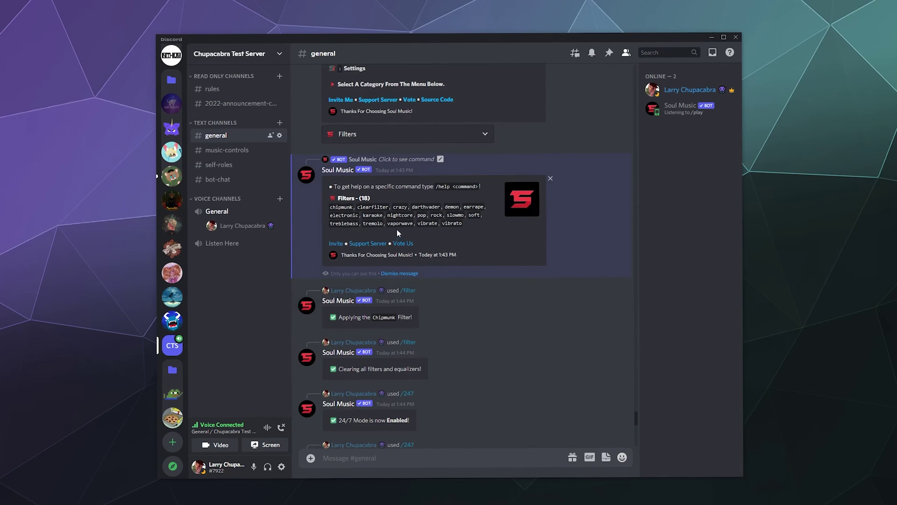
scroll(397, 229, up, 5)
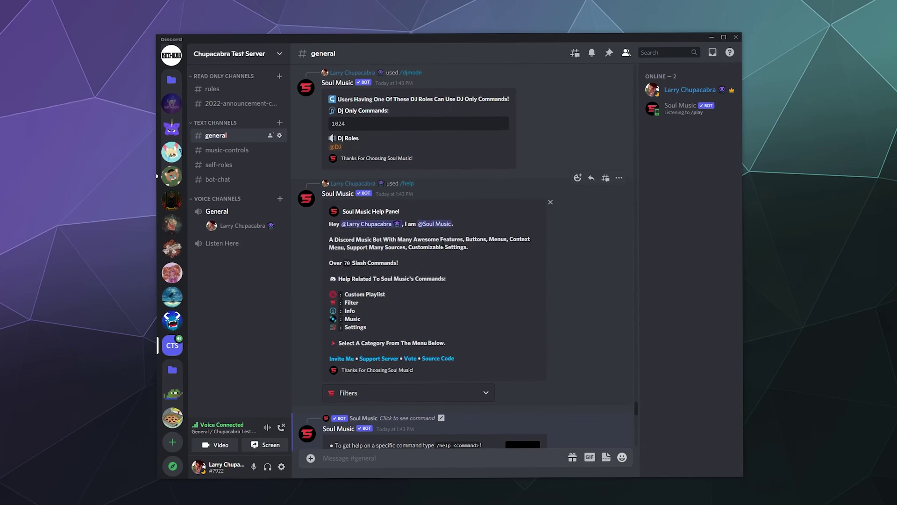
scroll(310, 298, up, 10)
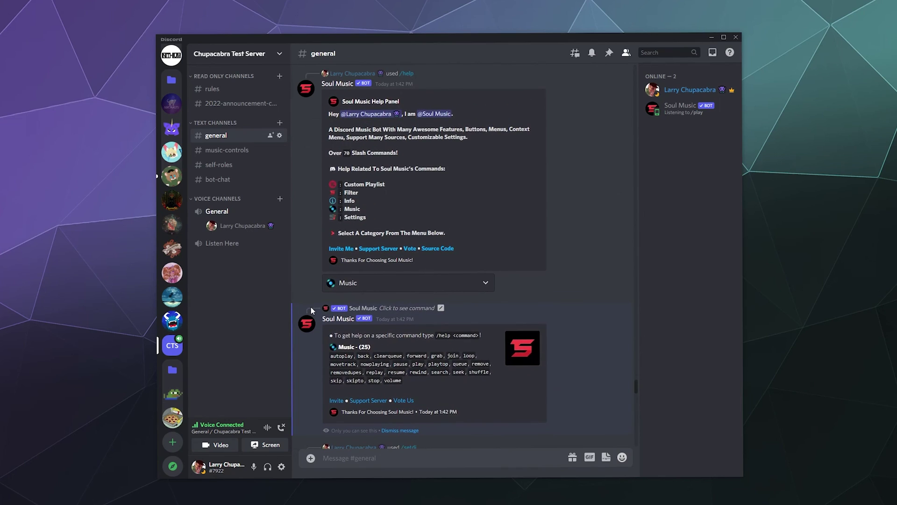
scroll(388, 284, down, 10)
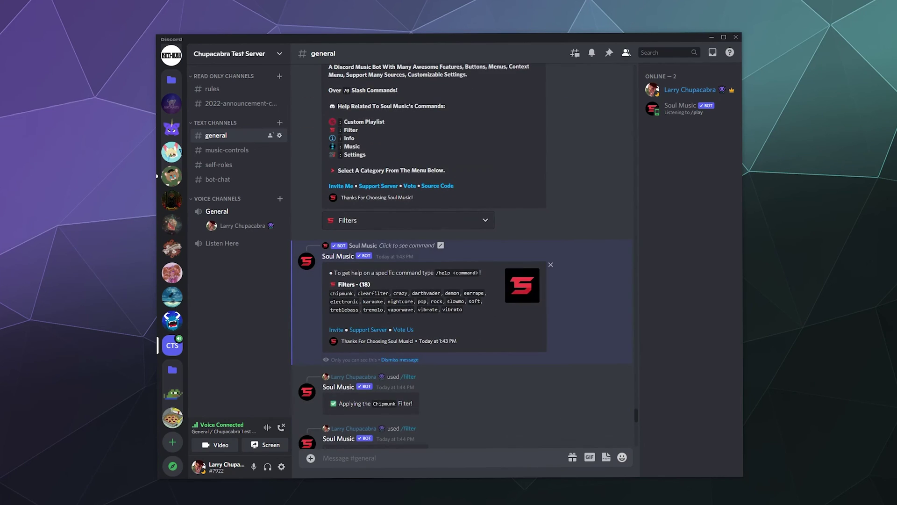
scroll(397, 309, down, 10)
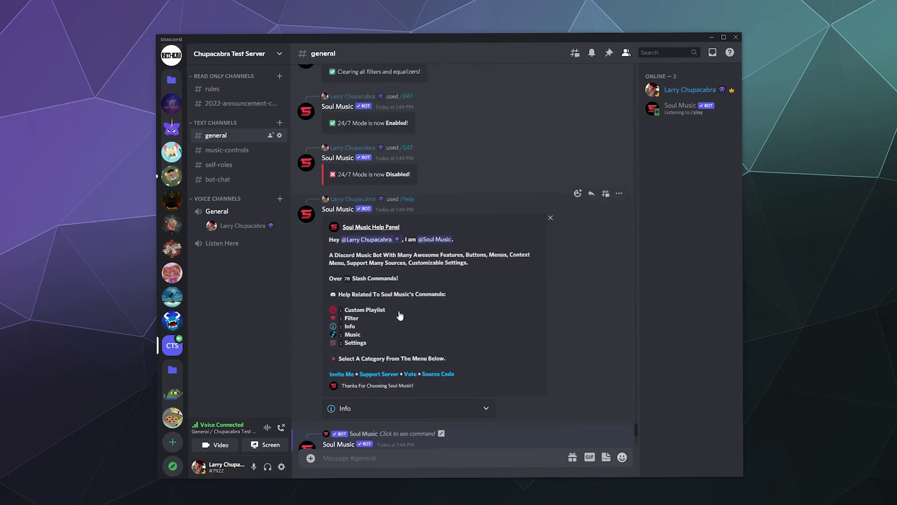
scroll(400, 315, down, 4)
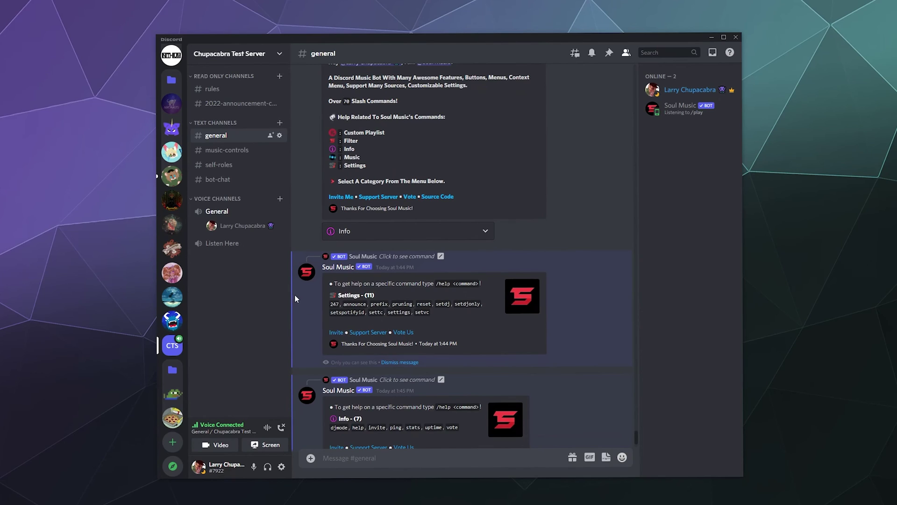
scroll(294, 297, down, 1)
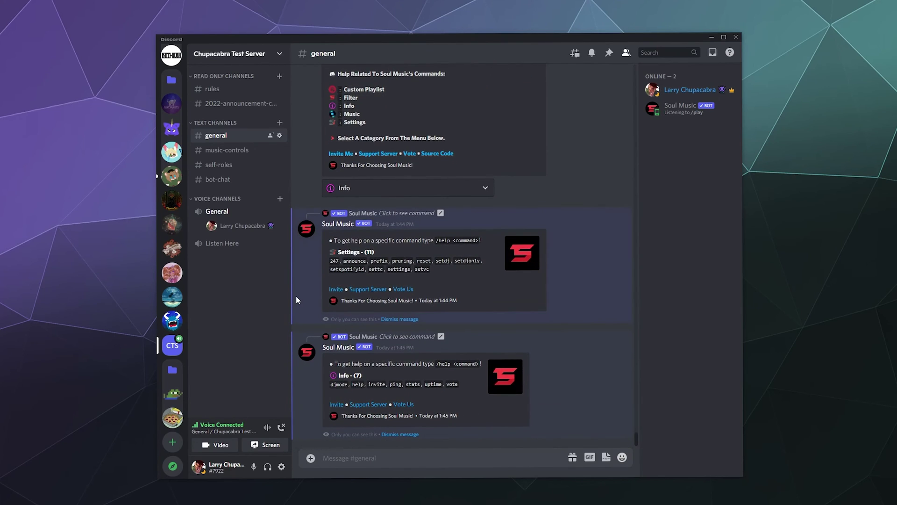